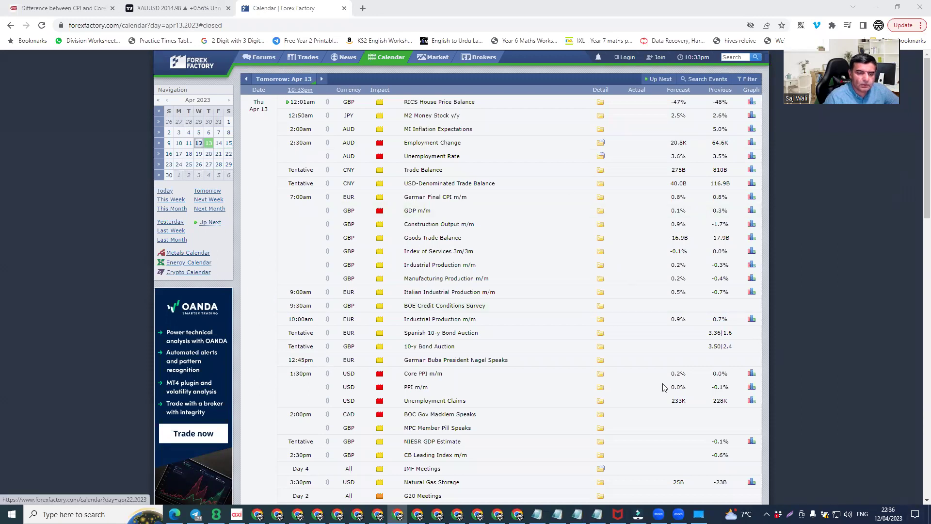
Review the April 13 events and circle the high-impact 1:30pm USD and 2:00pm CAD entries on a screen capture, discarding it when done
{"action": "scroll", "coordinate": [610, 432], "scroll_direction": "down", "scroll_amount": 2}
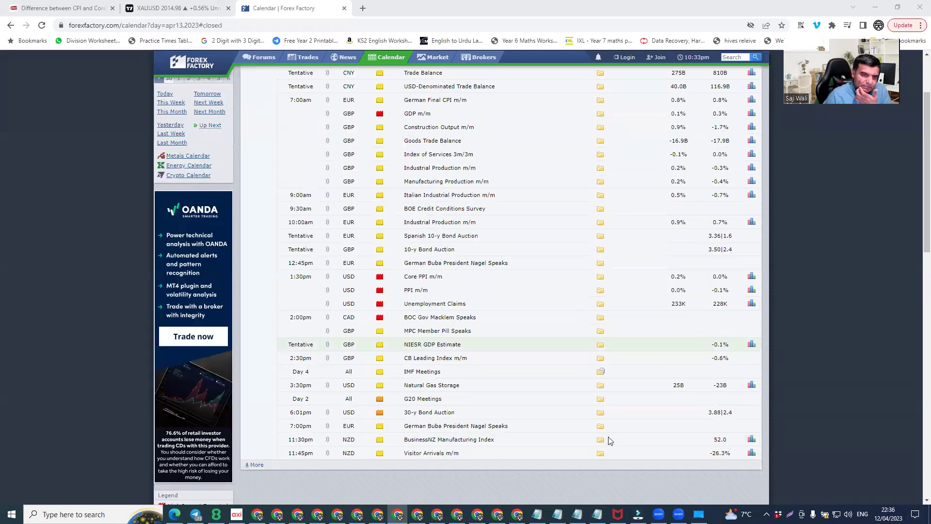
{"action": "scroll", "coordinate": [610, 439], "scroll_direction": "up", "scroll_amount": 2}
{"action": "scroll", "coordinate": [609, 438], "scroll_direction": "down", "scroll_amount": 1}
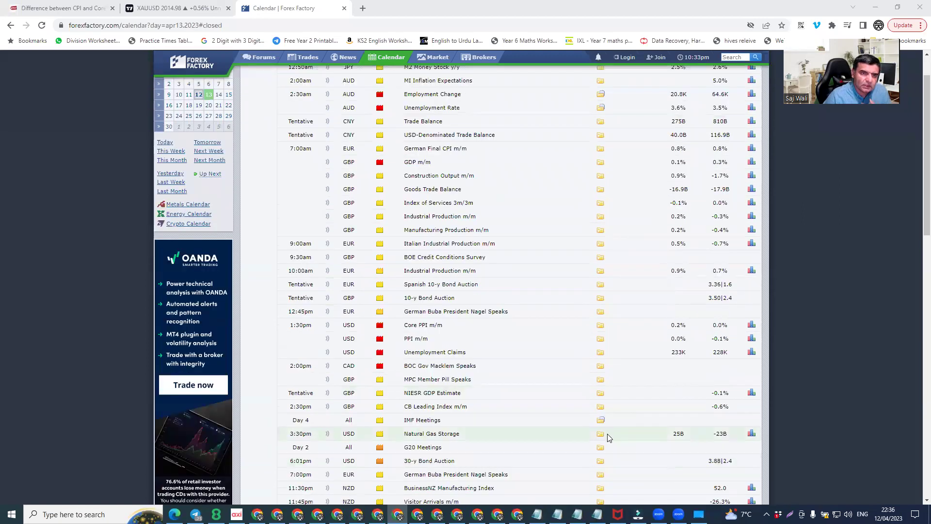
{"action": "scroll", "coordinate": [608, 429], "scroll_direction": "up", "scroll_amount": 1}
{"action": "scroll", "coordinate": [608, 427], "scroll_direction": "down", "scroll_amount": 2}
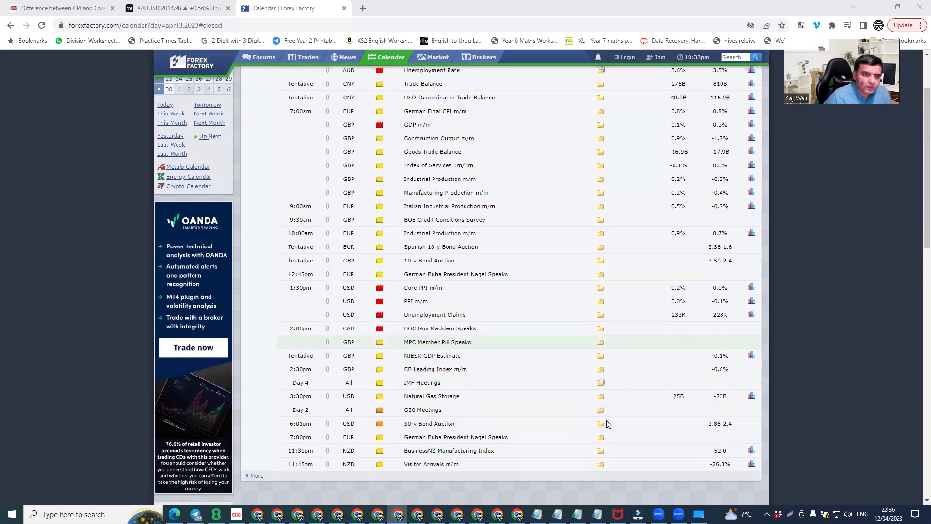
{"action": "scroll", "coordinate": [608, 424], "scroll_direction": "down", "scroll_amount": 1}
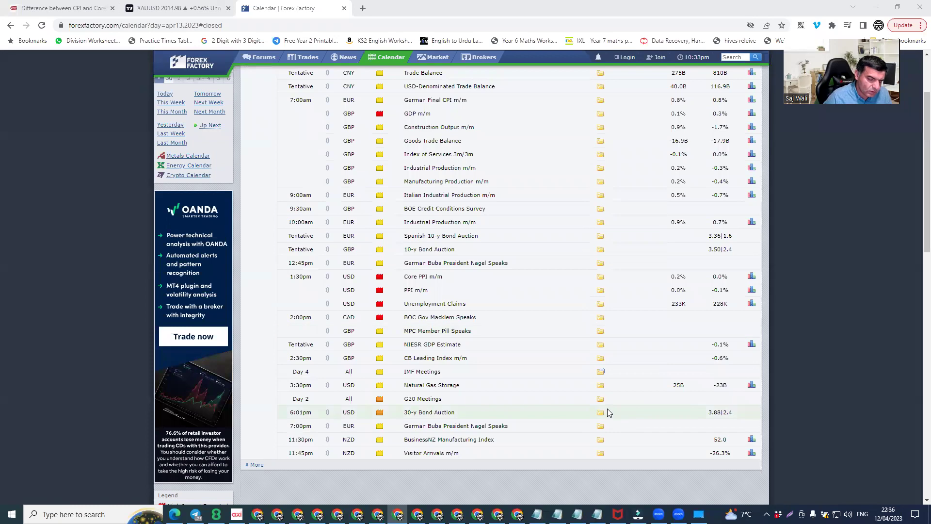
{"action": "key", "text": "Print"}
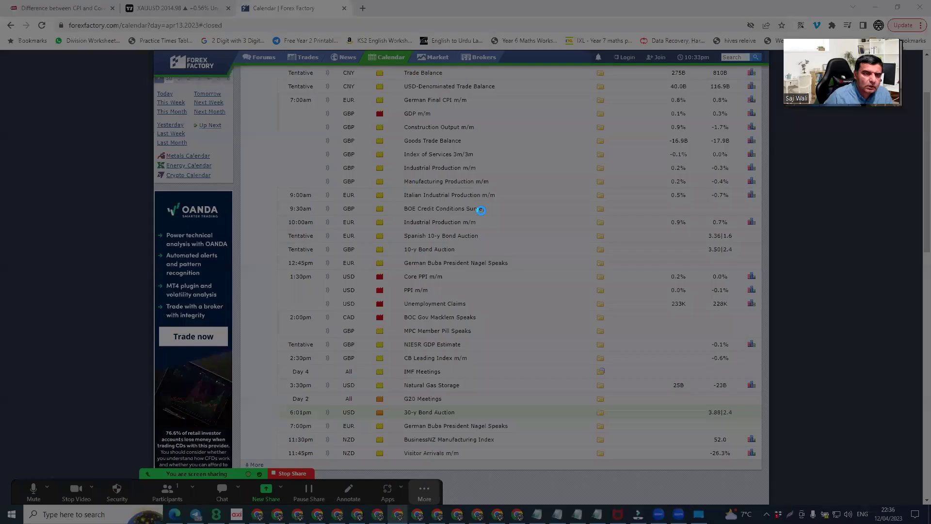
{"action": "left_click_drag", "start_coordinate": [184, 99], "coordinate": [814, 430]}
{"action": "left_click", "coordinate": [823, 340]}
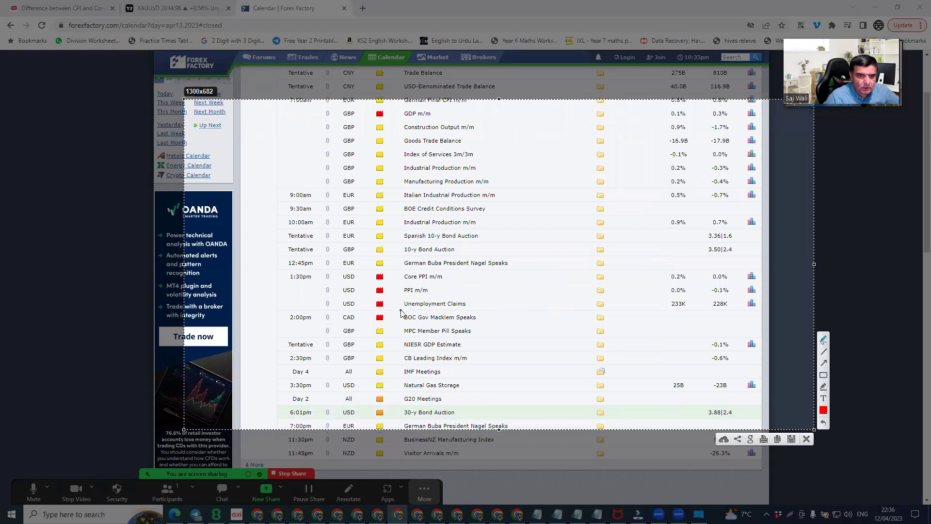
{"action": "mouse_move", "coordinate": [384, 271]}
{"action": "left_mouse_down"}
{"action": "mouse_move", "coordinate": [370, 271]}
{"action": "mouse_move", "coordinate": [363, 312]}
{"action": "mouse_move", "coordinate": [384, 328]}
{"action": "mouse_move", "coordinate": [388, 293]}
{"action": "mouse_move", "coordinate": [368, 279]}
{"action": "mouse_move", "coordinate": [362, 312]}
{"action": "mouse_move", "coordinate": [378, 318]}
{"action": "left_mouse_up"}
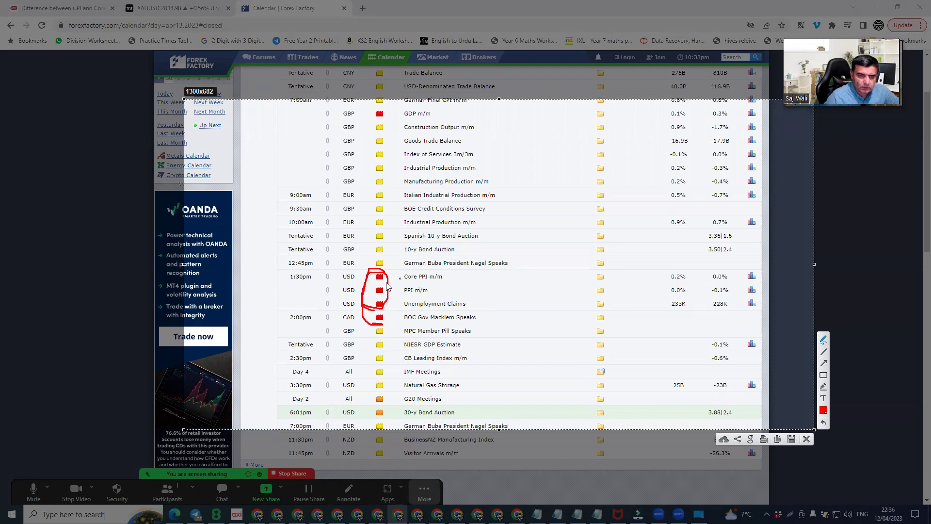
{"action": "left_click", "coordinate": [806, 439]}
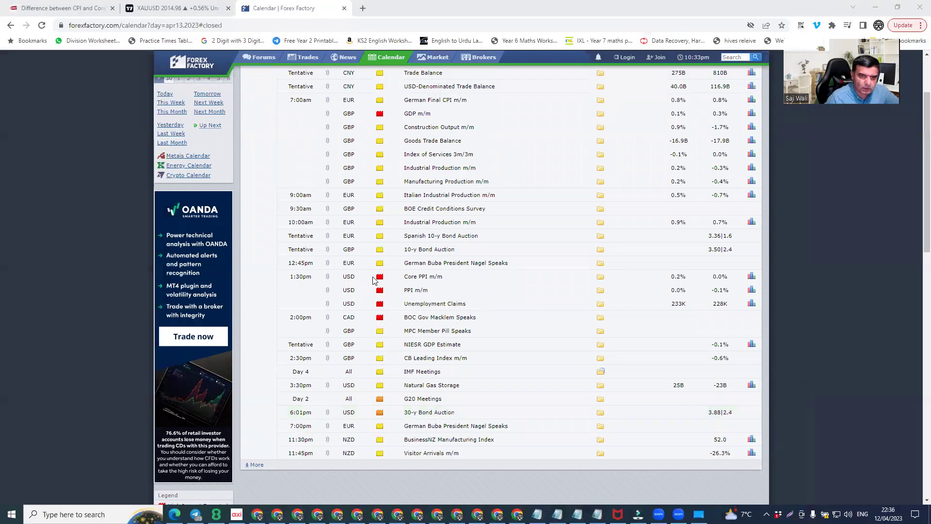
Read the details of the April 13 USD Core PPI m/m and PPI m/m events, closing each one
{"action": "left_click", "coordinate": [600, 278]}
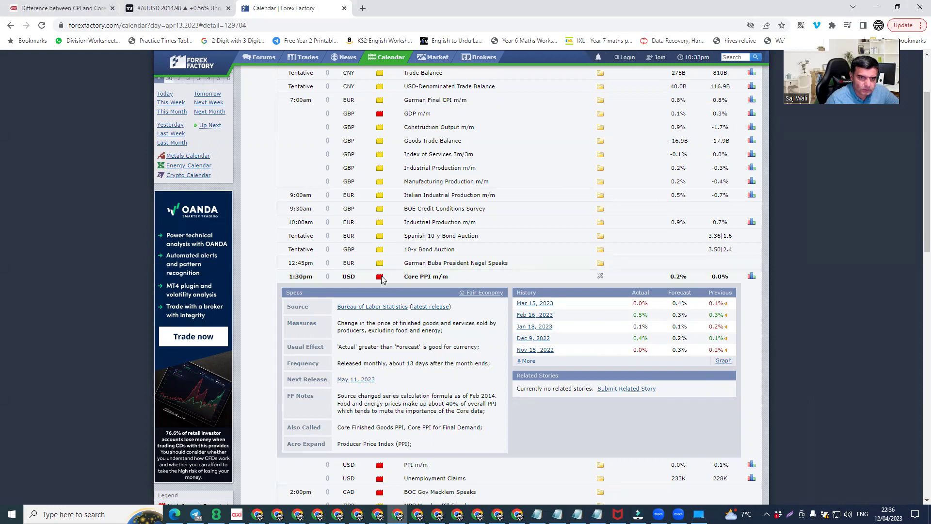
{"action": "mouse_move", "coordinate": [381, 279]}
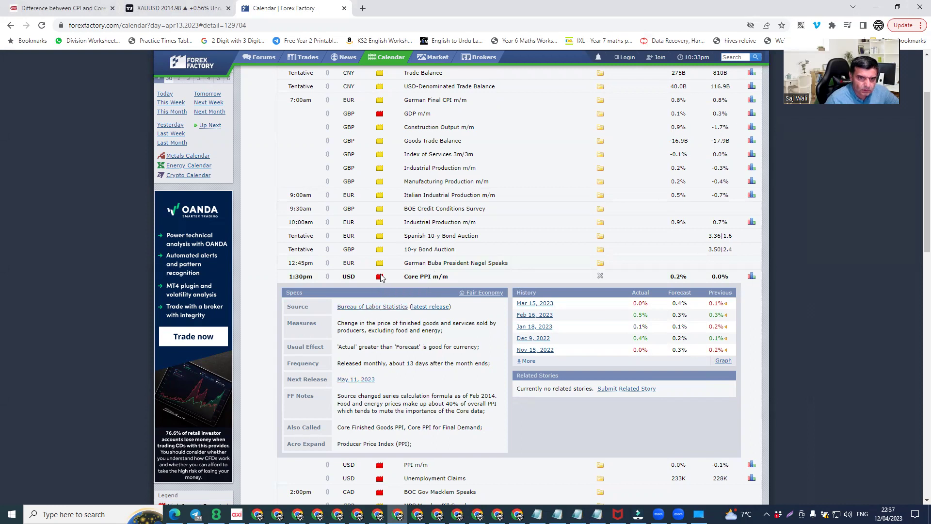
{"action": "scroll", "coordinate": [472, 271], "scroll_direction": "down", "scroll_amount": 1}
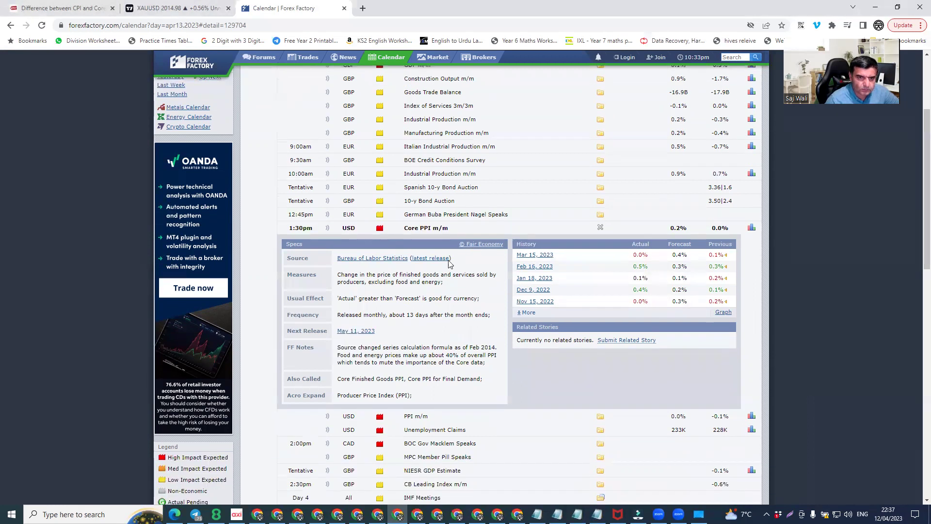
{"action": "left_click", "coordinate": [599, 227]}
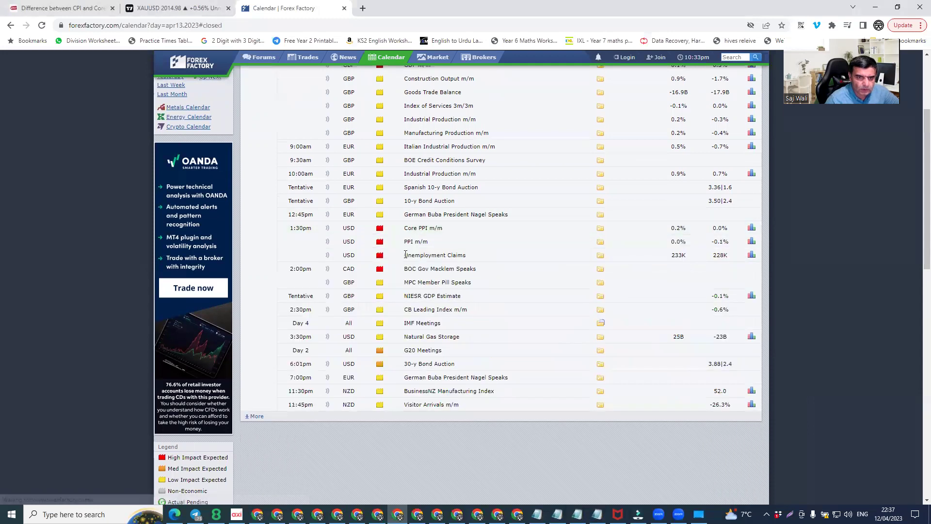
{"action": "left_click", "coordinate": [600, 241]}
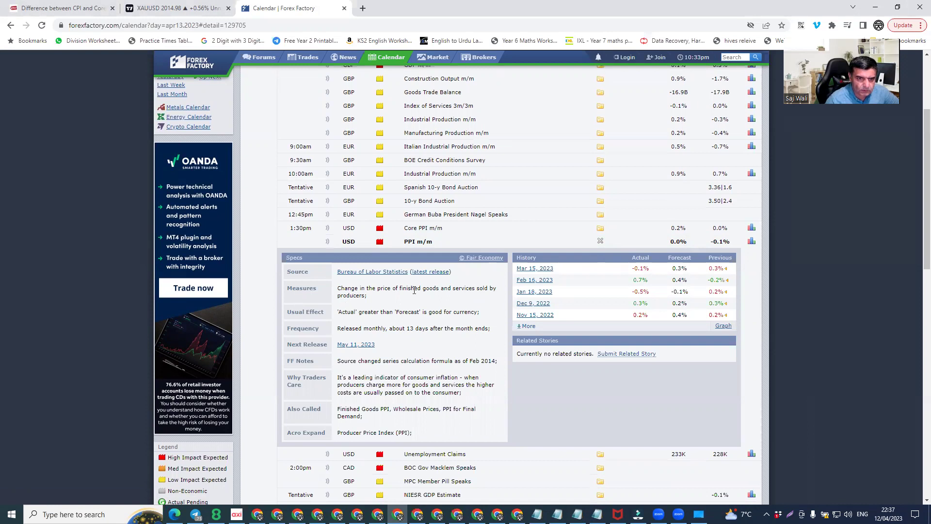
{"action": "left_click", "coordinate": [600, 241]}
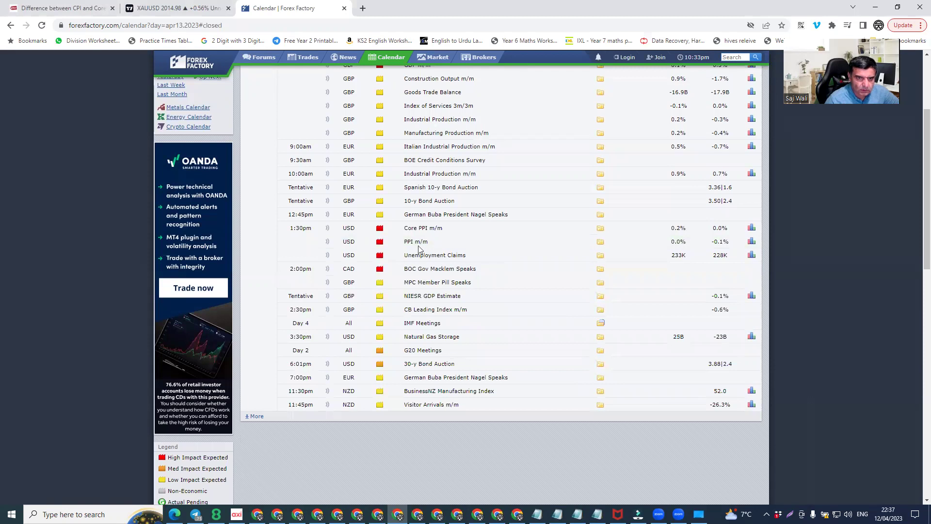
Show the April 12 calendar and read the details of the USD CPI m/m event, closing them when done
{"action": "scroll", "coordinate": [415, 311], "scroll_direction": "up", "scroll_amount": 2}
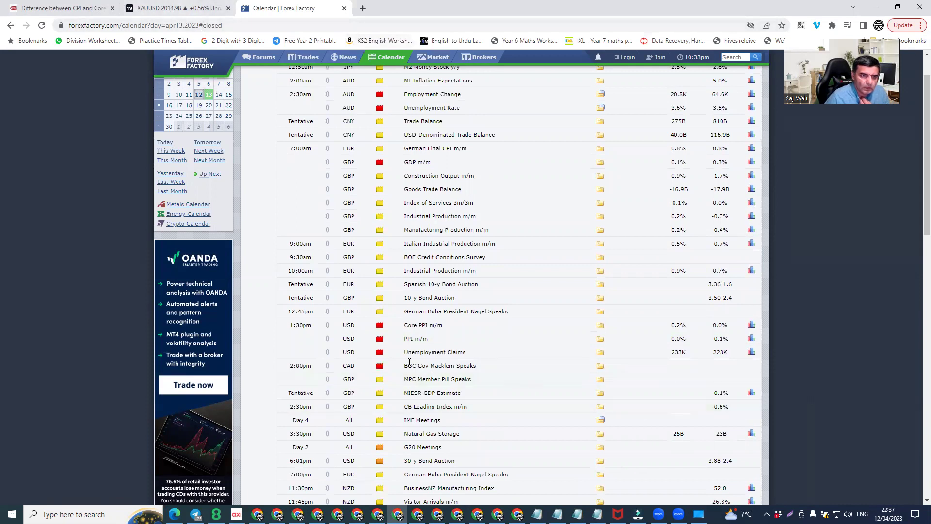
{"action": "left_click", "coordinate": [199, 95]}
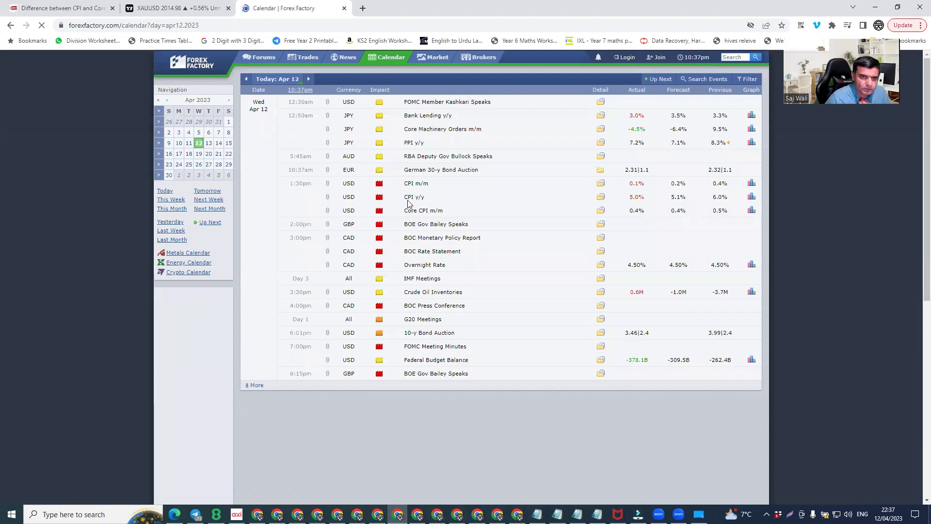
{"action": "left_click", "coordinate": [602, 184]}
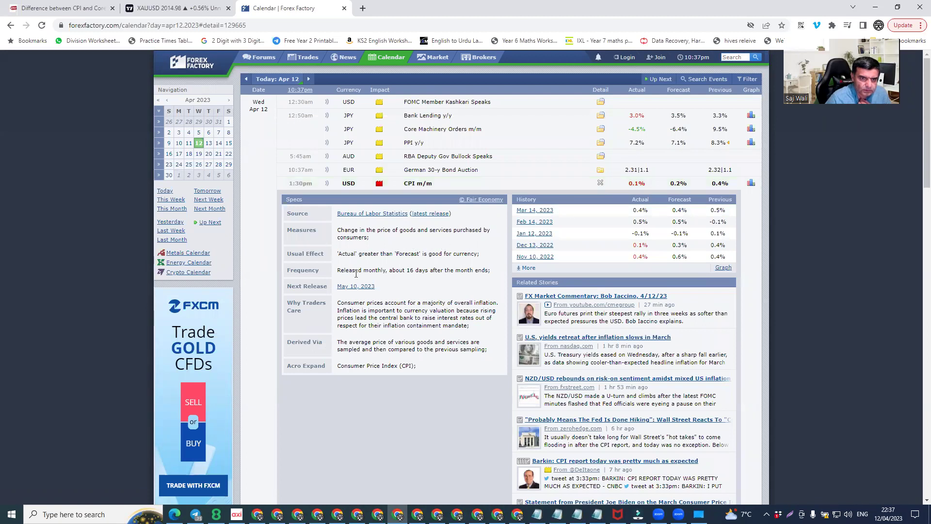
{"action": "left_click", "coordinate": [601, 184]}
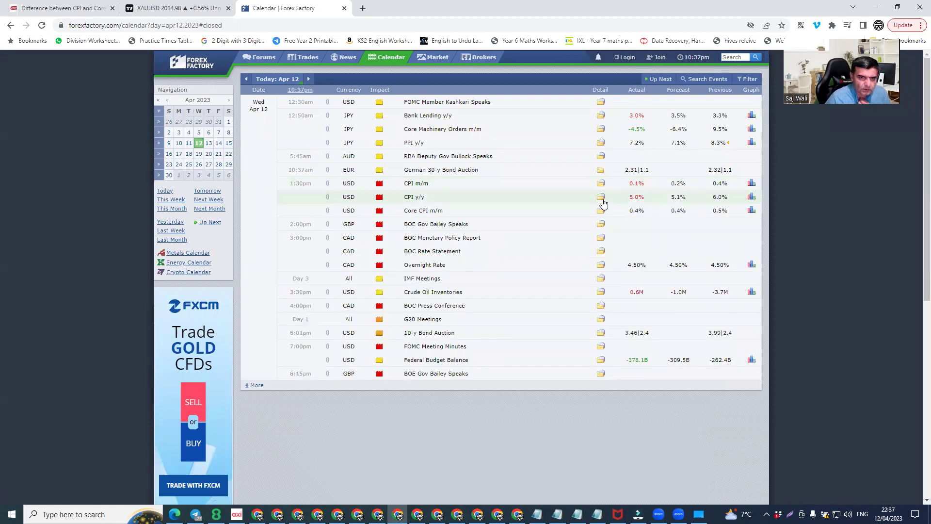
Compare the April 13 Core PPI m/m details with the April 12 CPI y/y details
{"action": "left_click", "coordinate": [210, 146]}
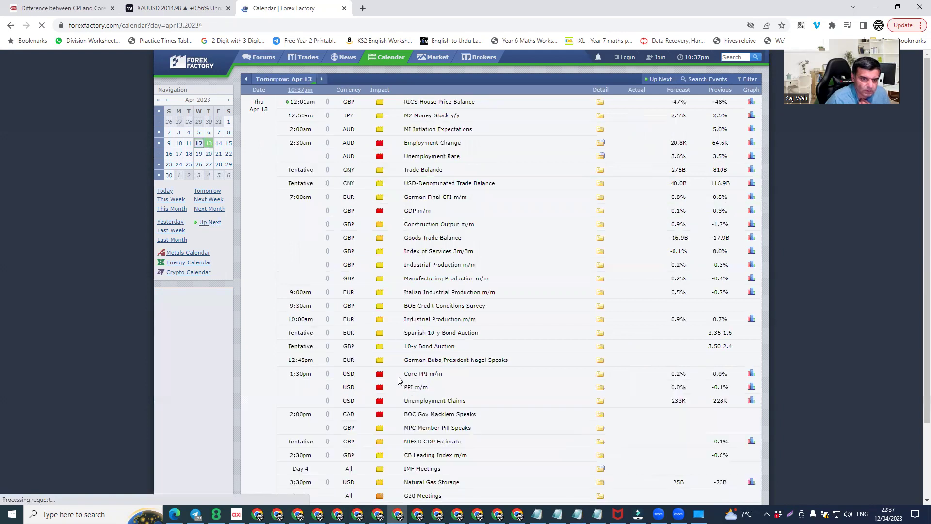
{"action": "left_click", "coordinate": [601, 375]}
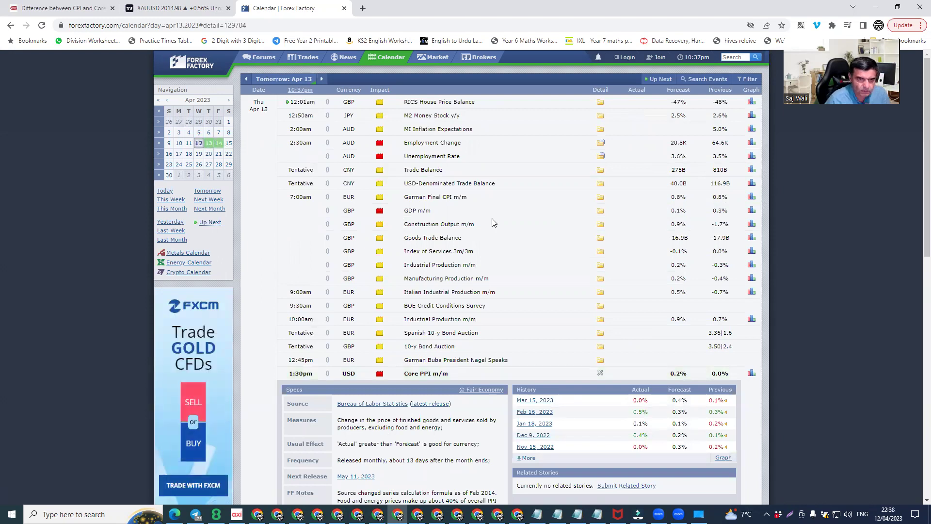
{"action": "left_click", "coordinate": [198, 143]}
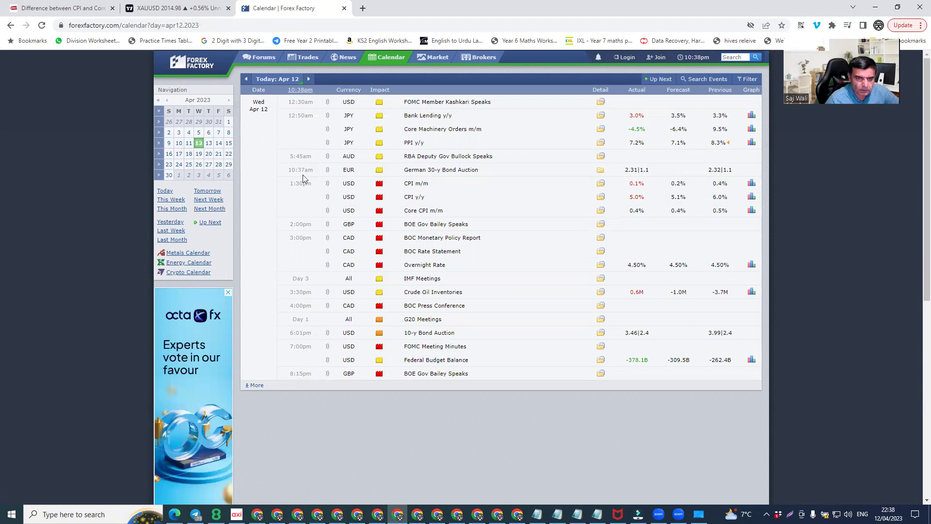
{"action": "left_click", "coordinate": [601, 197]}
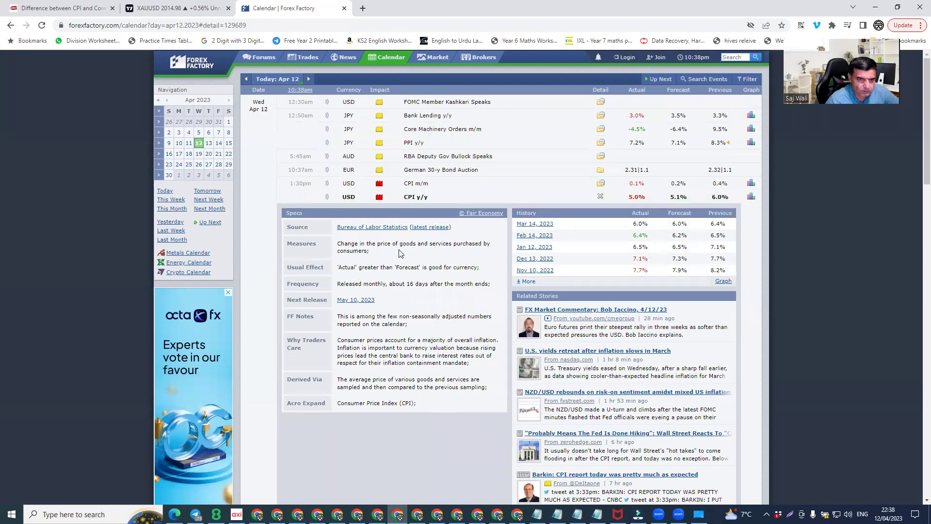
Return to the April 13 calendar and read the PPI m/m event's details, closing them when done
{"action": "left_click", "coordinate": [210, 144]}
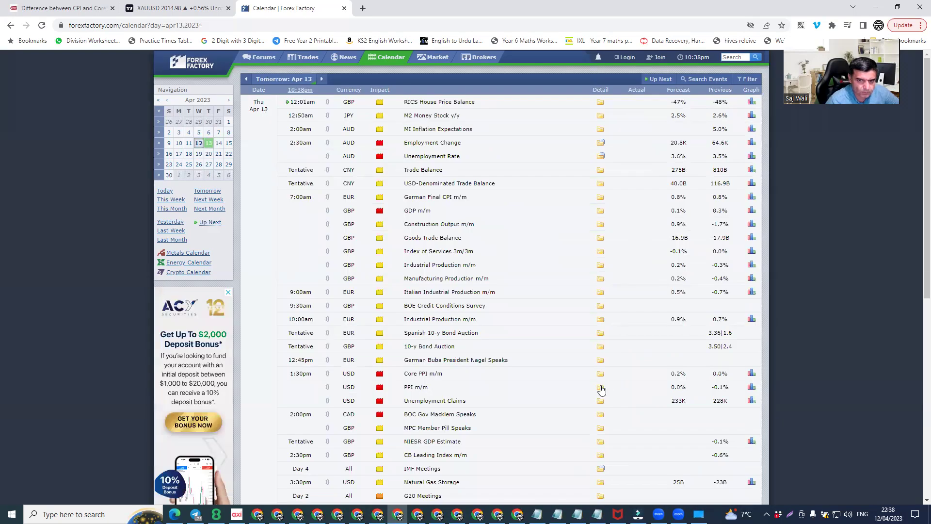
{"action": "left_click", "coordinate": [600, 388]}
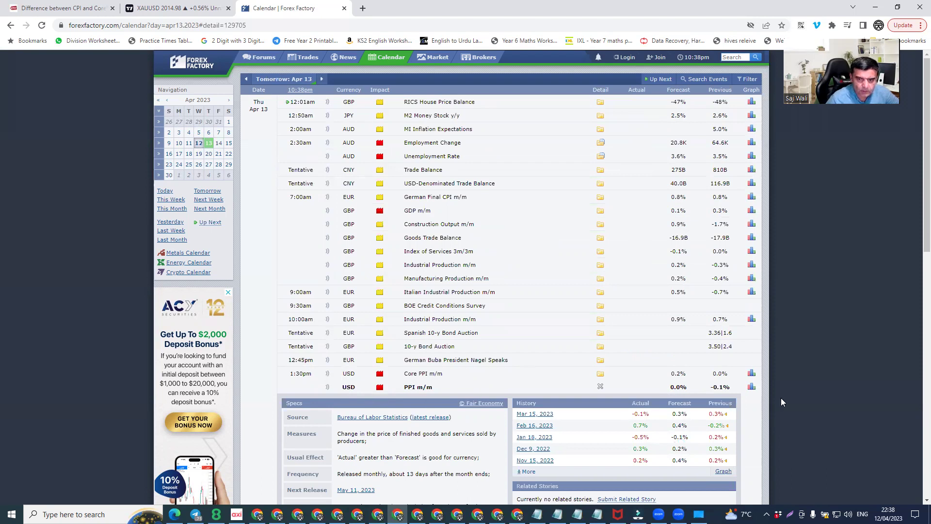
{"action": "left_click", "coordinate": [600, 386]}
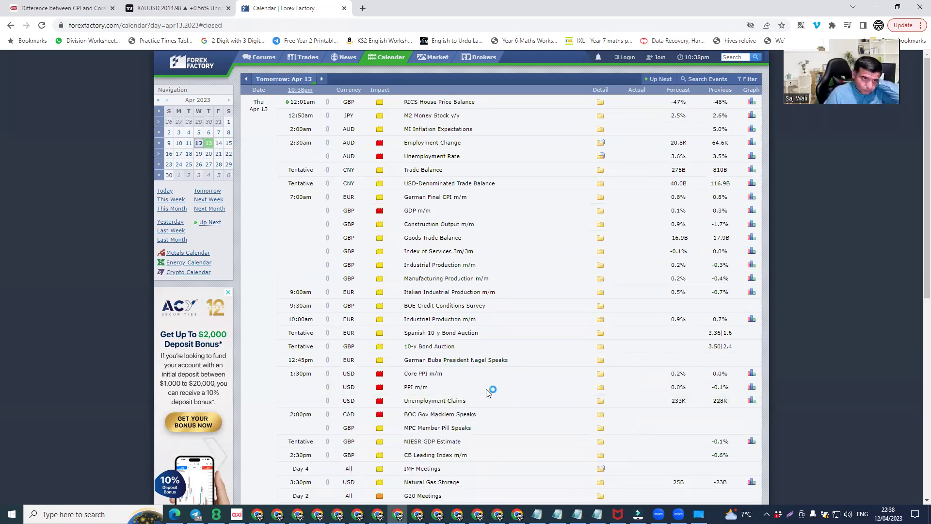
Switch to the XAUUSD chart in TradingView, close the CPI article's tab and examine the latest weekly candles
{"action": "left_click", "coordinate": [172, 7]}
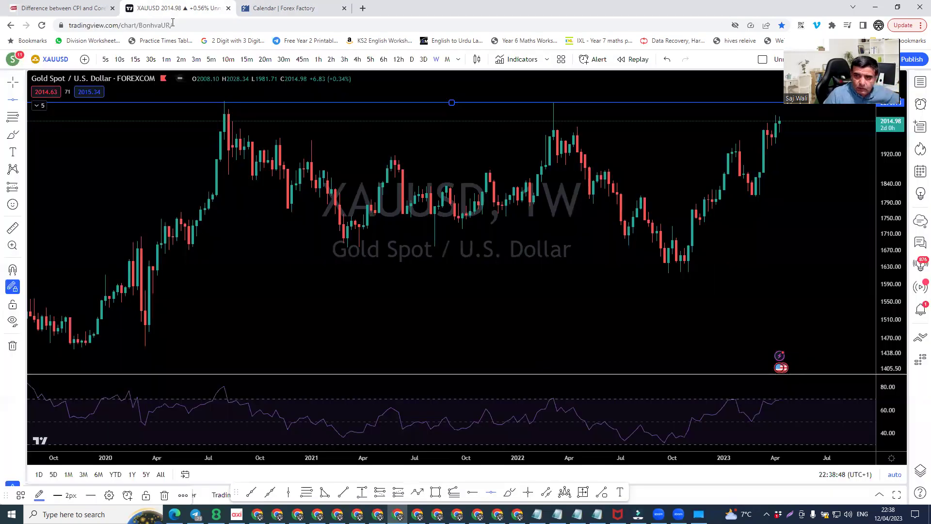
{"action": "left_click", "coordinate": [112, 8]}
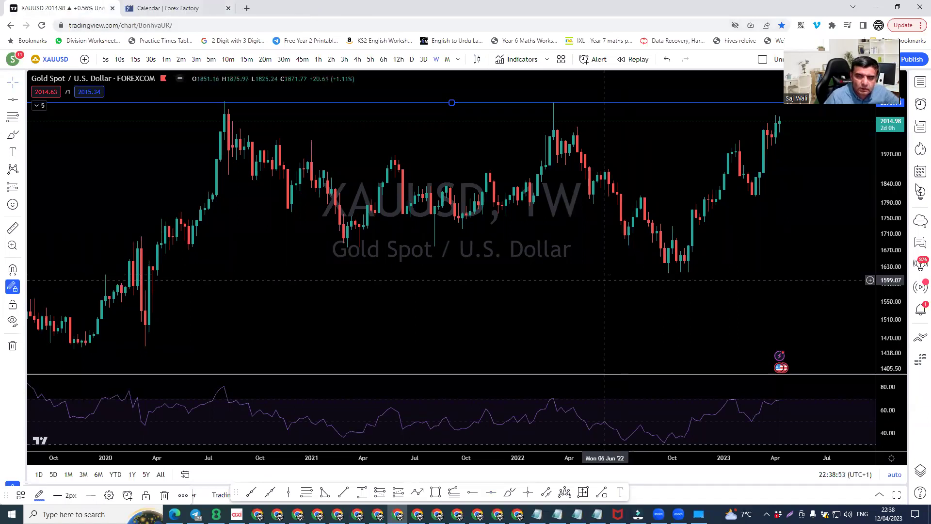
{"action": "key", "text": "Escape"}
{"action": "scroll", "coordinate": [579, 323], "scroll_direction": "up", "scroll_amount": 1}
{"action": "left_click_drag", "start_coordinate": [808, 181], "coordinate": [806, 197]}
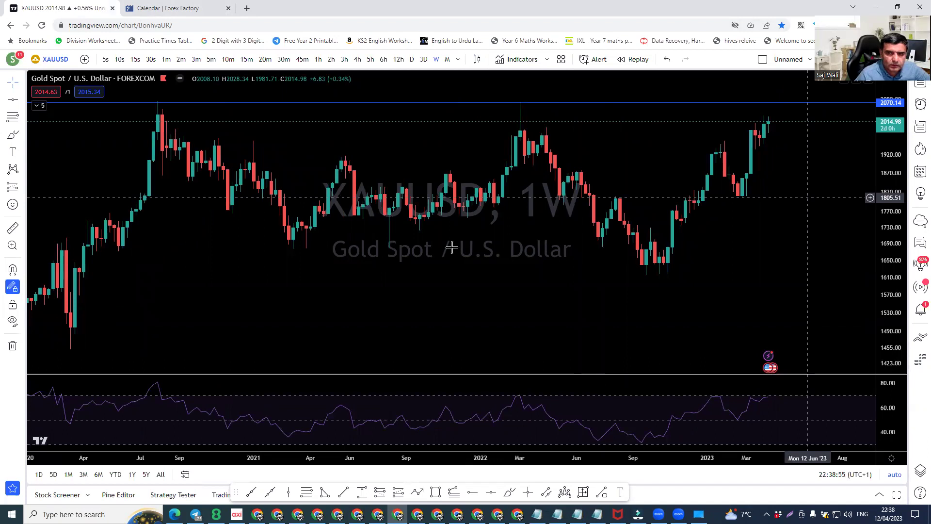
{"action": "scroll", "coordinate": [474, 104], "scroll_direction": "up", "scroll_amount": 1}
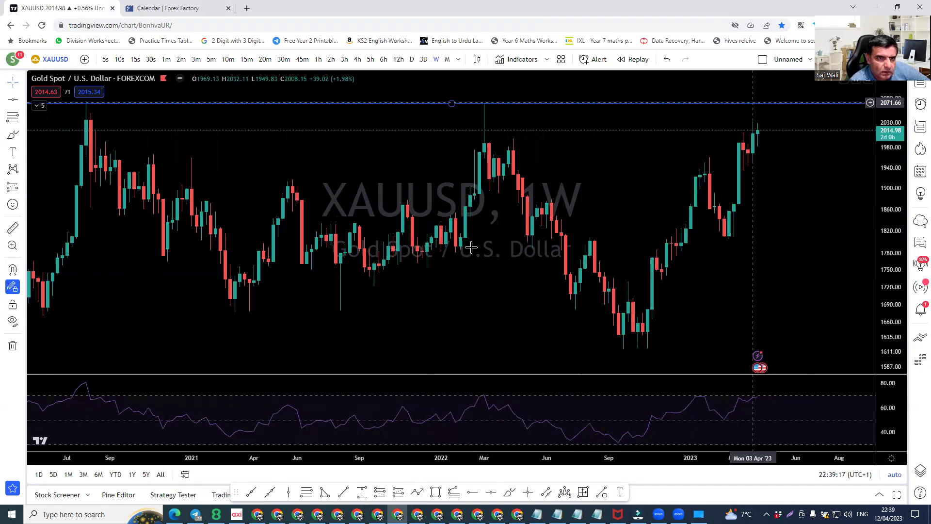
Examine the gold chart on the monthly and weekly timeframes against the horizontal line at 2070.14
{"action": "scroll", "coordinate": [472, 247], "scroll_direction": "down", "scroll_amount": 2}
{"action": "left_click", "coordinate": [437, 60]}
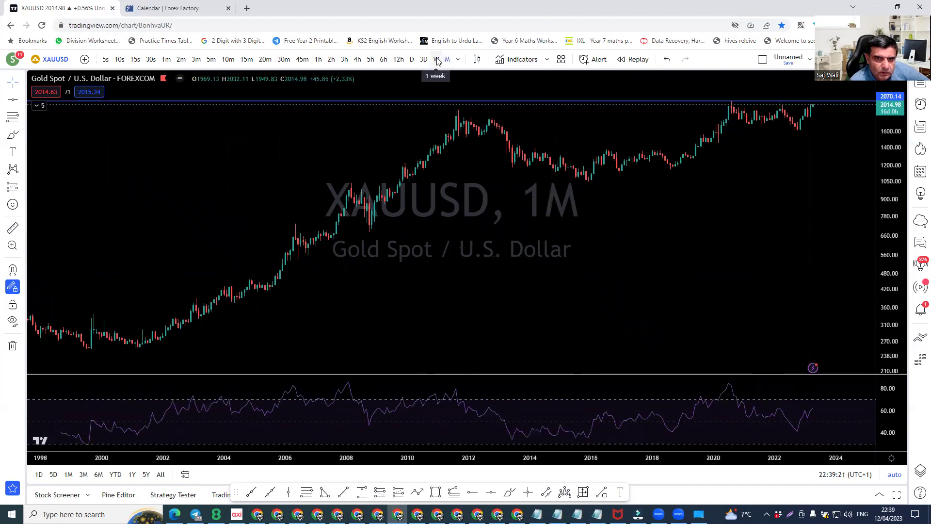
{"action": "left_click", "coordinate": [436, 59]}
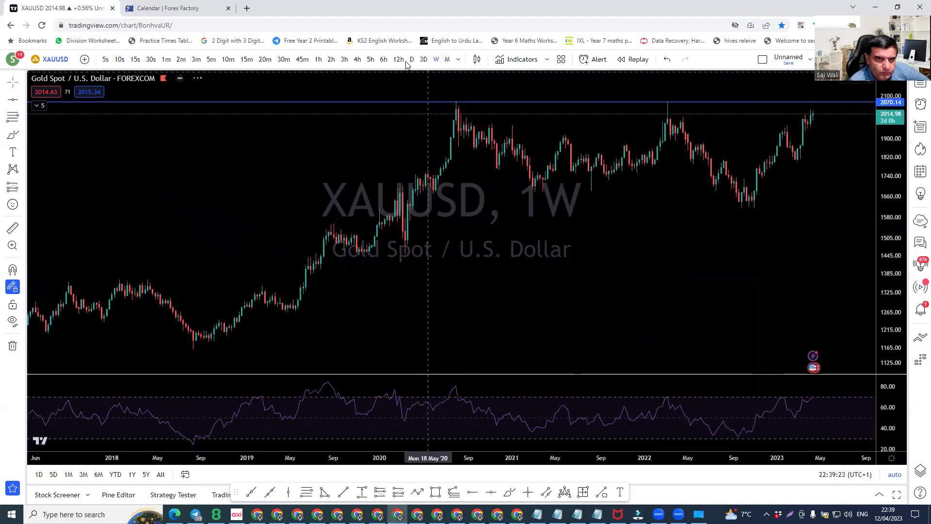
Set the gold chart to the daily timeframe and draw a horizontal line at about 2032.26 on the early April high
{"action": "left_click", "coordinate": [411, 59]}
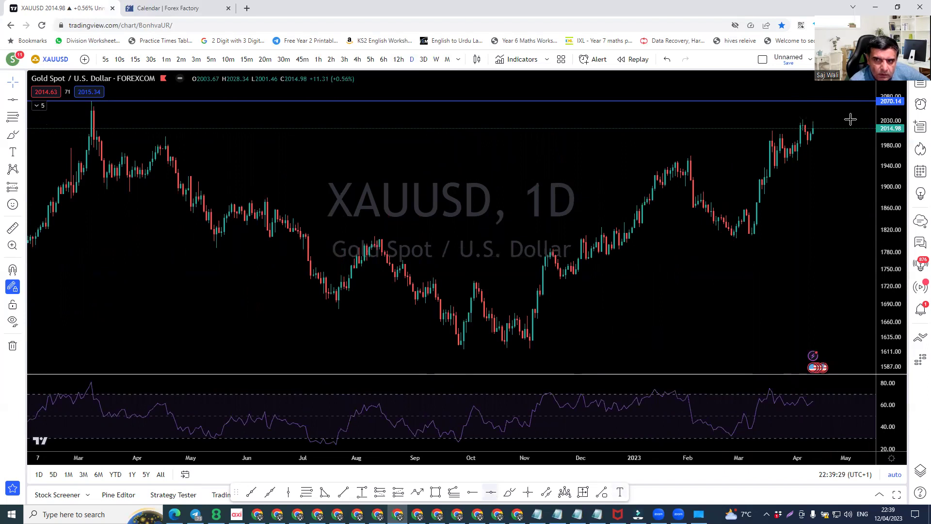
{"action": "left_click", "coordinate": [454, 119]}
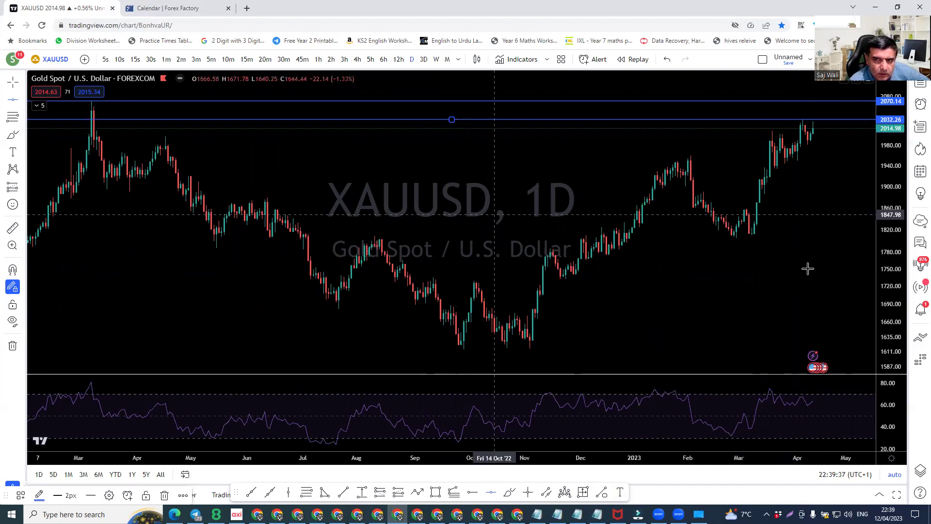
{"action": "left_click", "coordinate": [712, 241]}
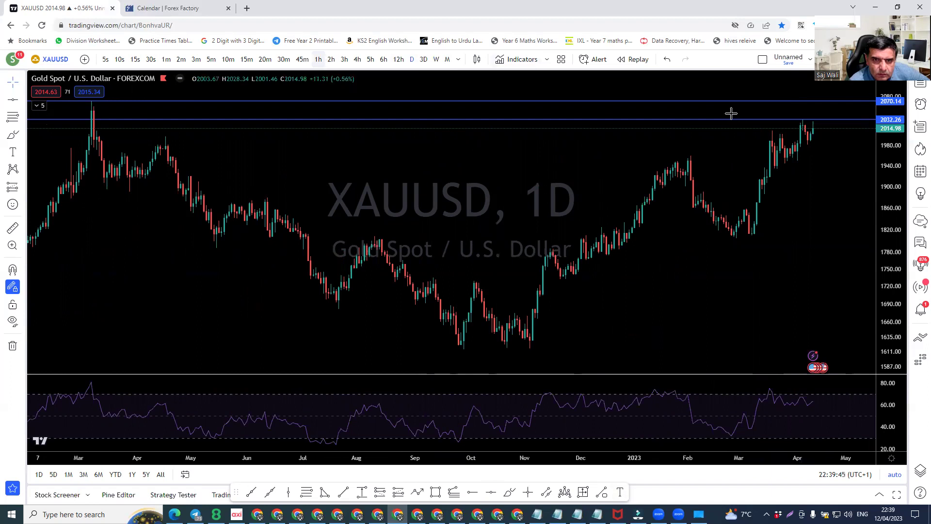
Set the XAUUSD chart's timeframe to 1 hour
{"action": "type", "text": "1h"}
{"action": "key", "text": "Return"}
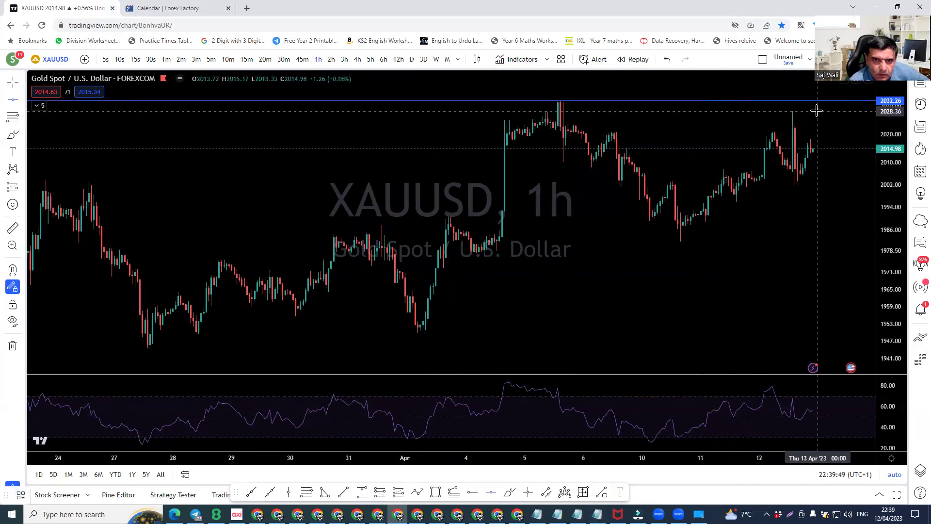
Draw a horizontal line at about 2028.36 and circle the 5 April high touching it with the brush, deleting the stray stroke
{"action": "left_click", "coordinate": [451, 111]}
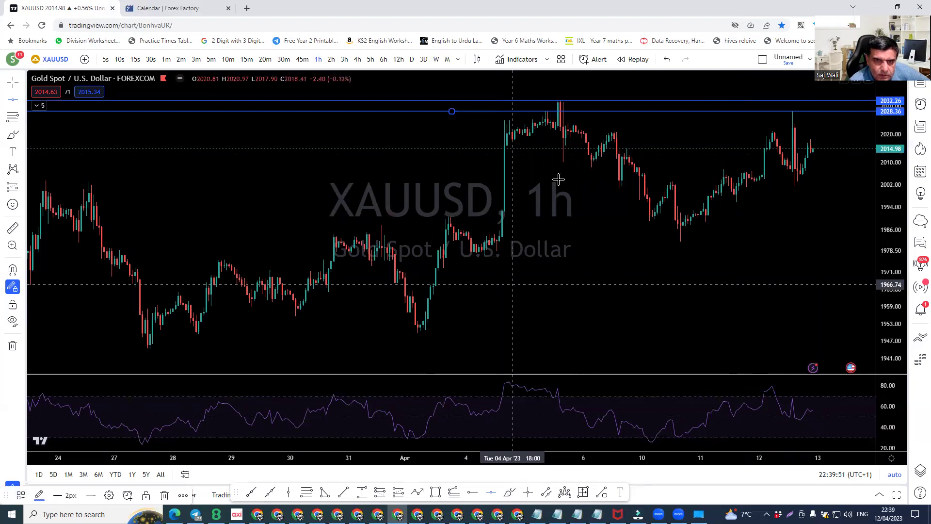
{"action": "left_click", "coordinate": [509, 492]}
{"action": "left_click_drag", "start_coordinate": [502, 124], "coordinate": [548, 108]}
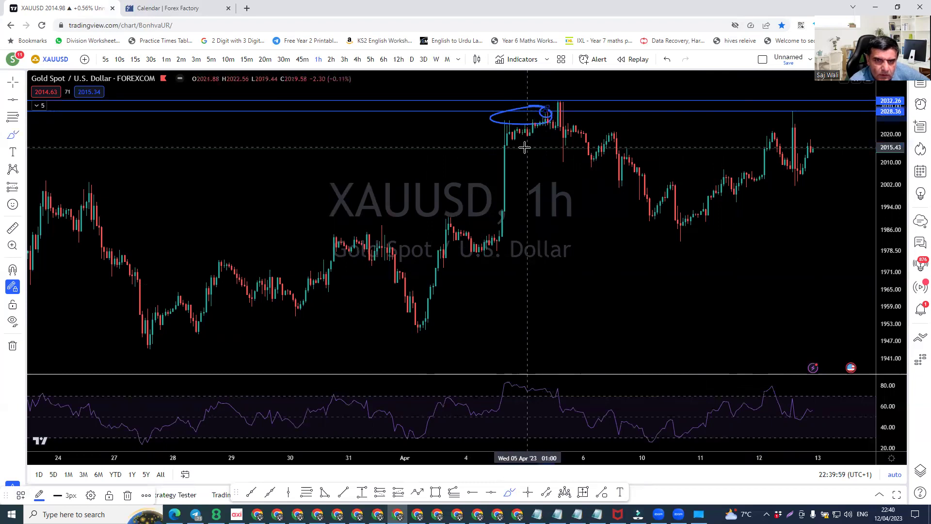
{"action": "key", "text": "Escape"}
{"action": "left_click", "coordinate": [494, 120]}
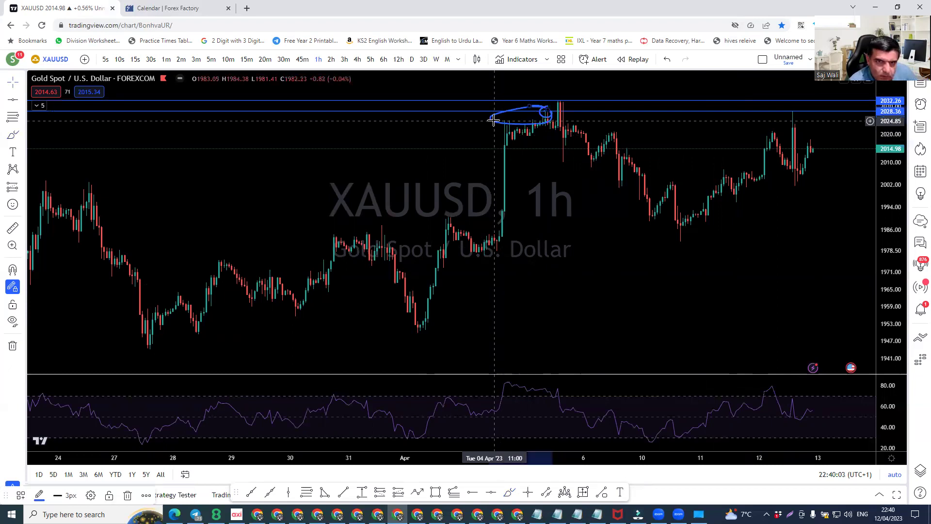
{"action": "key", "text": "Delete"}
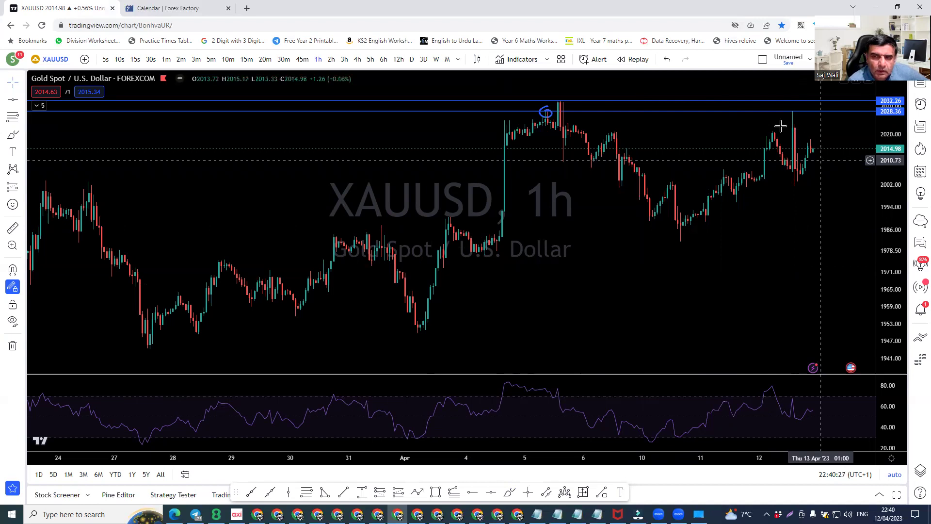
Compare gold's recent candles with the marked highs on the daily, weekly and 12-hour timeframes, finishing on the 1-hour timeframe
{"action": "scroll", "coordinate": [765, 112], "scroll_direction": "up", "scroll_amount": 2}
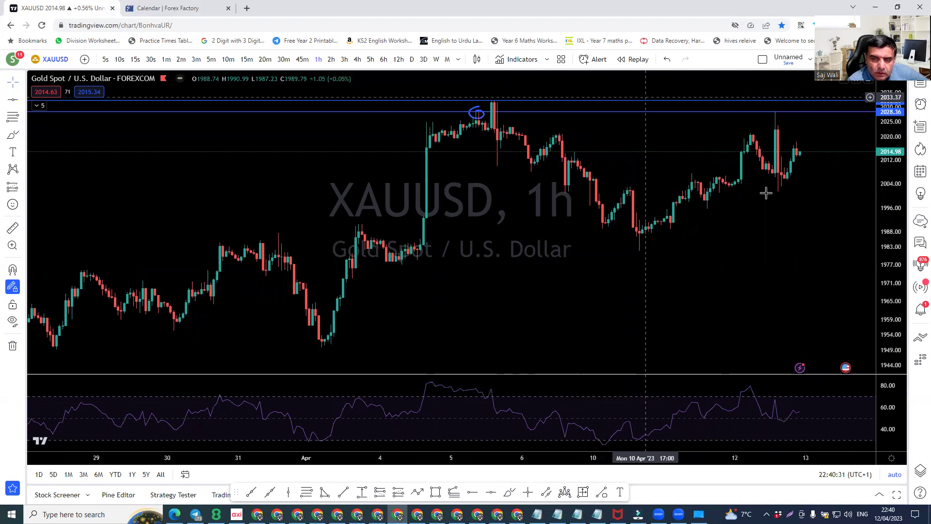
{"action": "scroll", "coordinate": [766, 193], "scroll_direction": "up", "scroll_amount": 1}
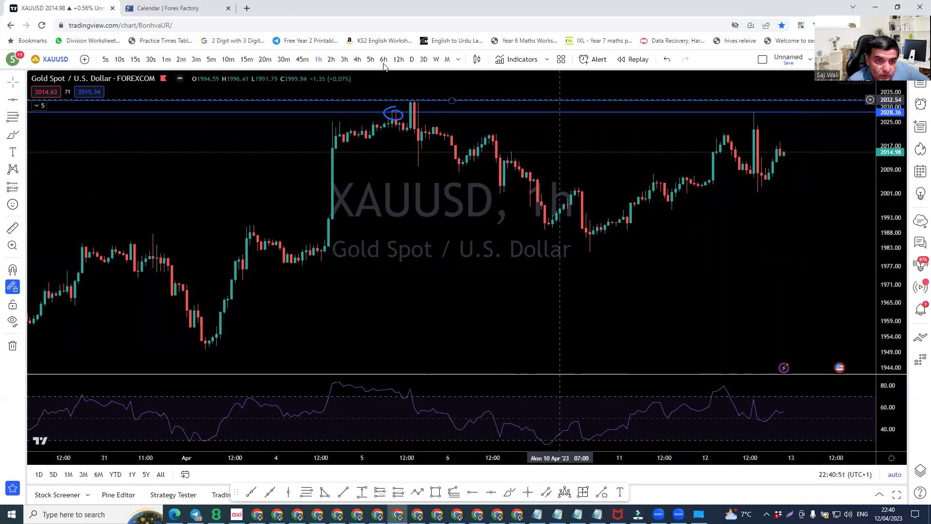
{"action": "left_click", "coordinate": [412, 61]}
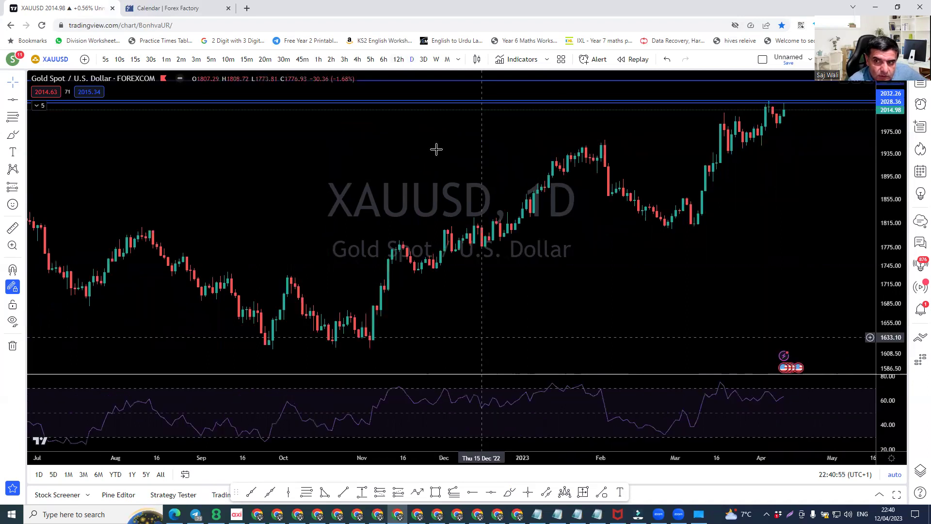
{"action": "left_click", "coordinate": [437, 60]}
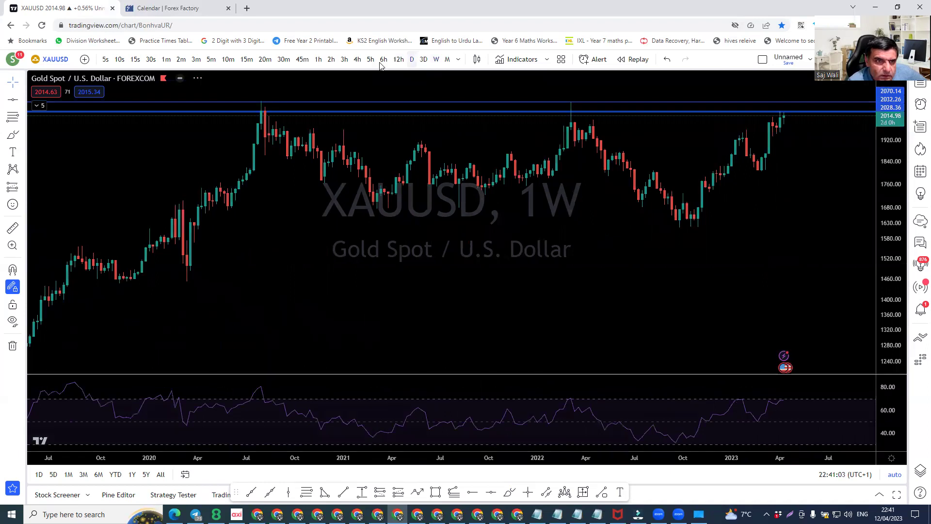
{"action": "left_click", "coordinate": [399, 61]}
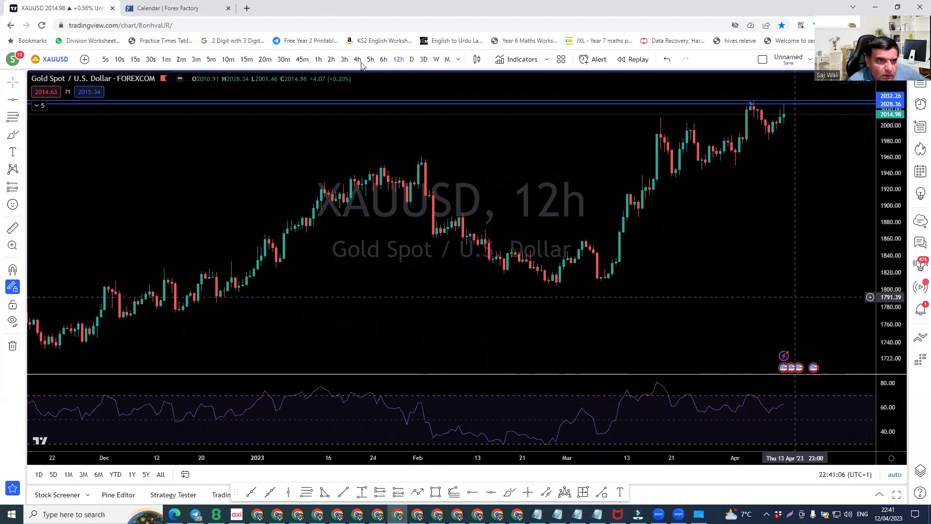
{"action": "left_click", "coordinate": [318, 59]}
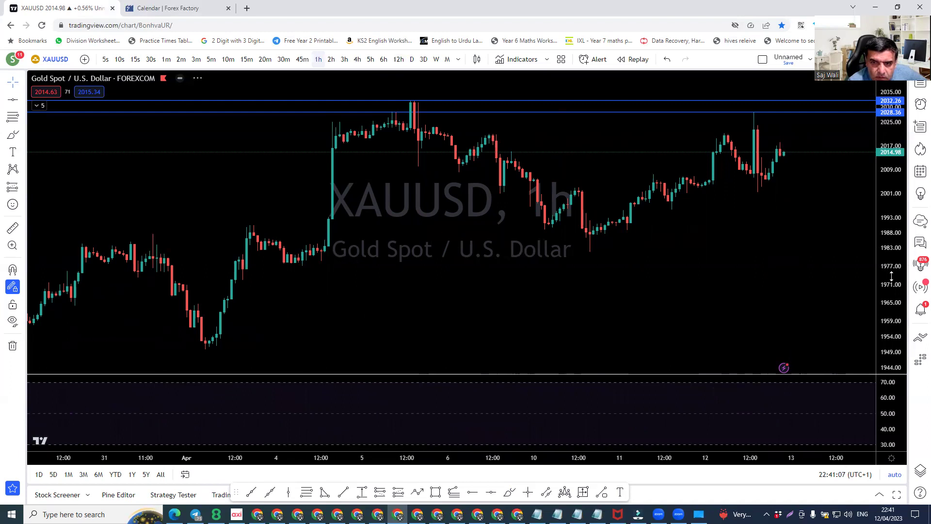
Draw a thin rectangle zone at about 1992 from the 11 April candles to the latest candle, removing the extra rectangle beside it
{"action": "left_click_drag", "start_coordinate": [891, 333], "coordinate": [851, 261]}
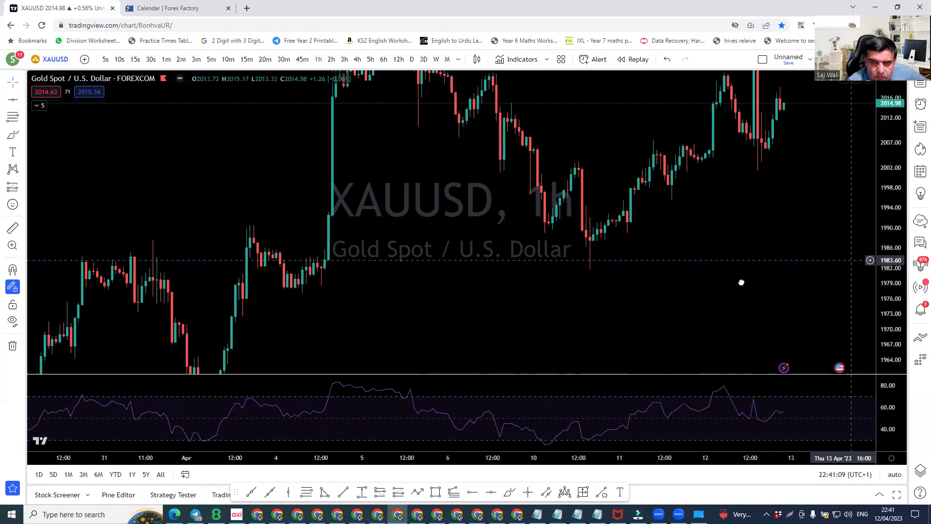
{"action": "left_click_drag", "start_coordinate": [742, 282], "coordinate": [712, 364]}
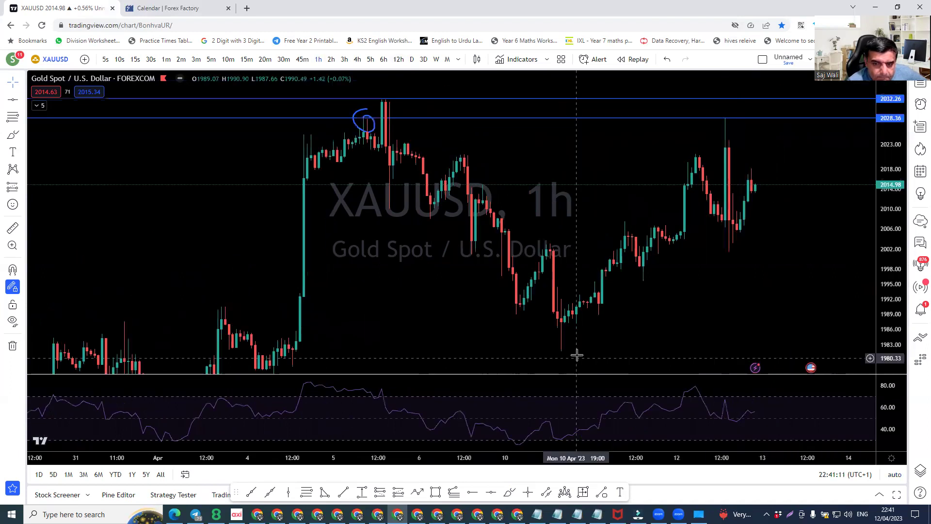
{"action": "scroll", "coordinate": [577, 355], "scroll_direction": "down", "scroll_amount": 1}
{"action": "left_click", "coordinate": [490, 493]}
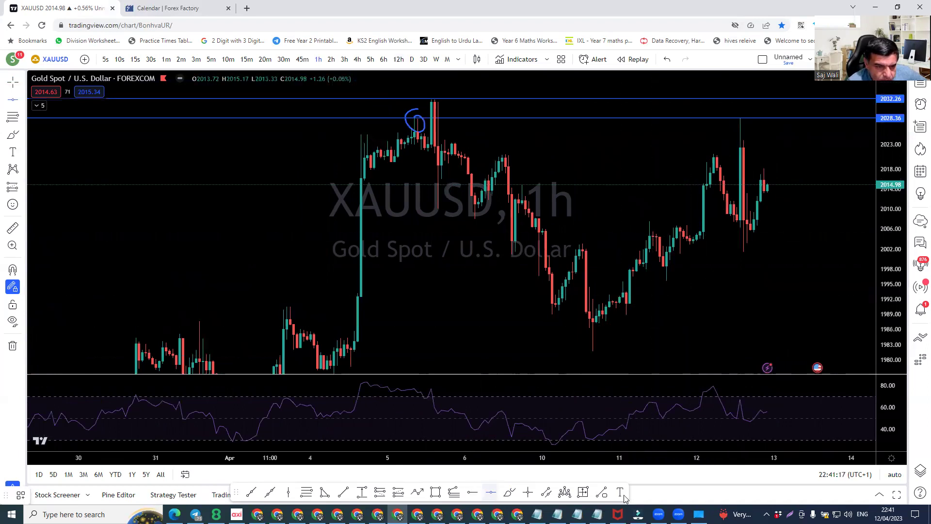
{"action": "scroll", "coordinate": [484, 371], "scroll_direction": "down", "scroll_amount": 1}
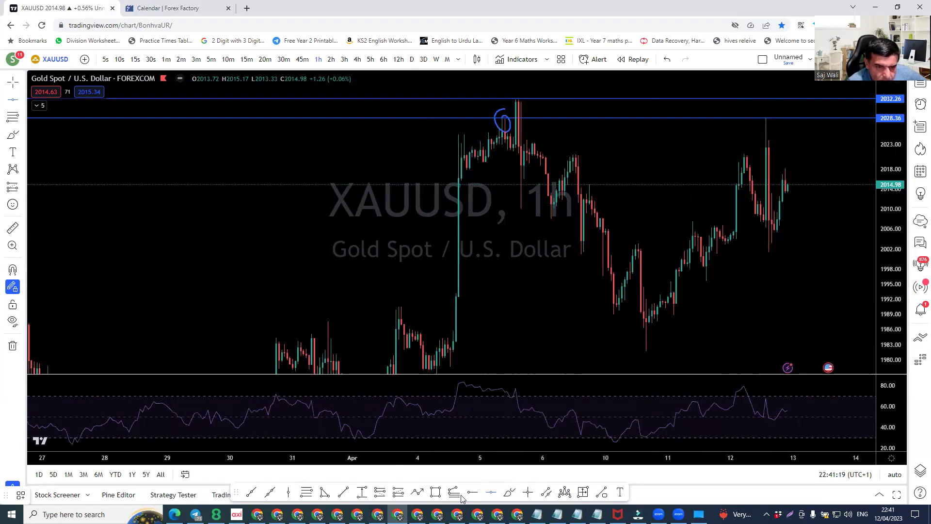
{"action": "left_click", "coordinate": [436, 492]}
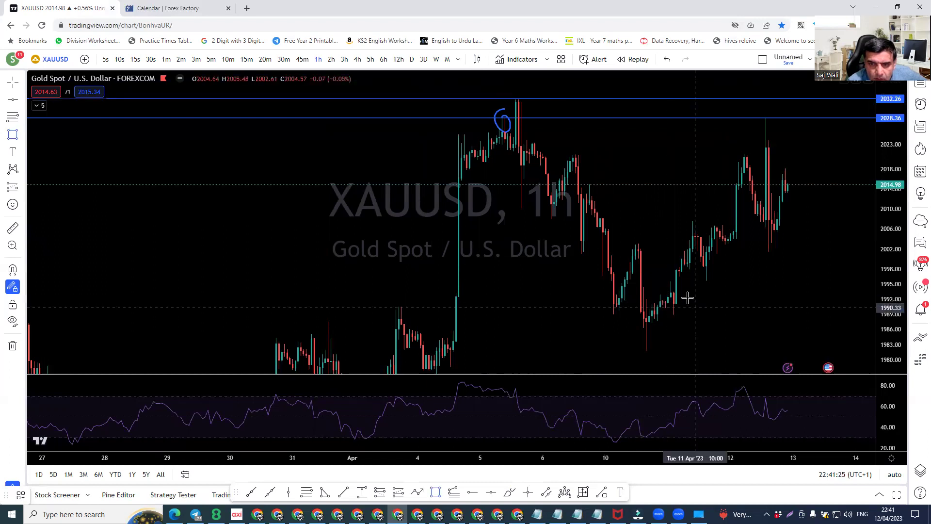
{"action": "left_click", "coordinate": [671, 293]}
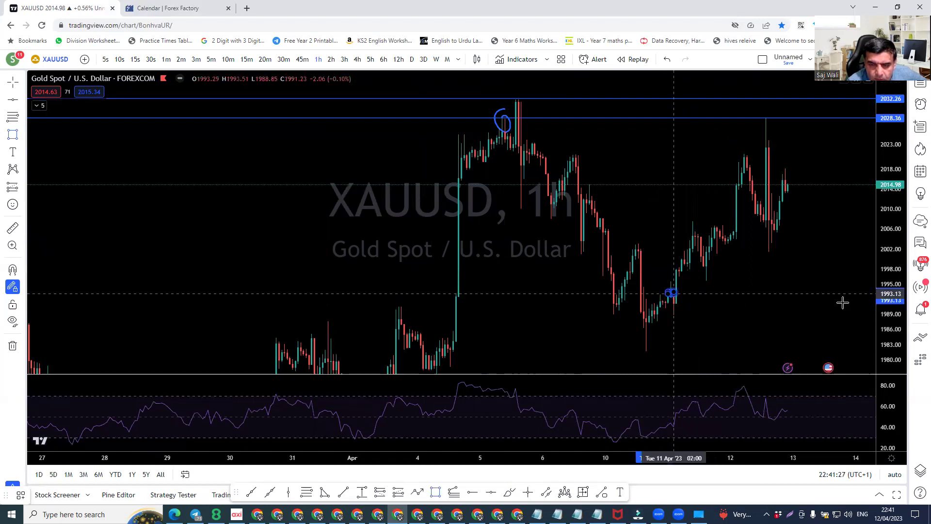
{"action": "left_click", "coordinate": [787, 300]}
{"action": "left_click", "coordinate": [842, 303]}
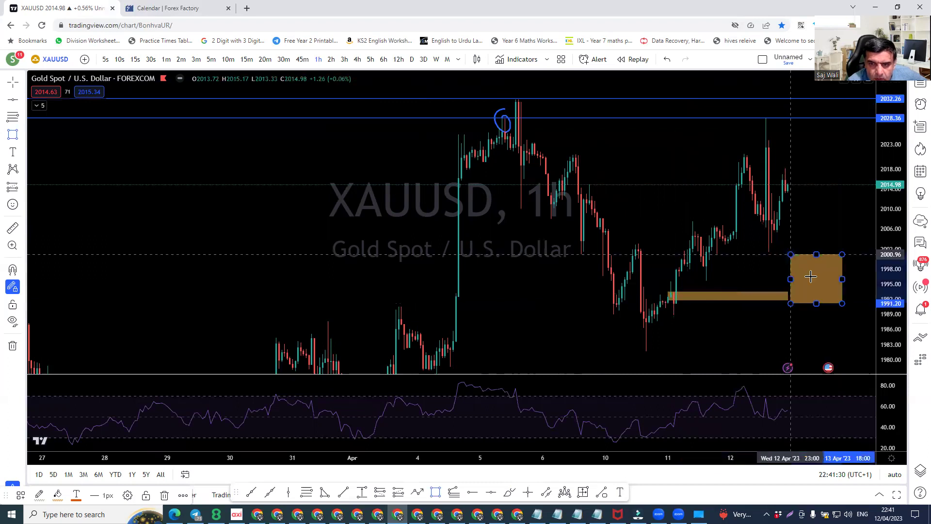
{"action": "left_click", "coordinate": [780, 250]}
{"action": "key", "text": "Delete"}
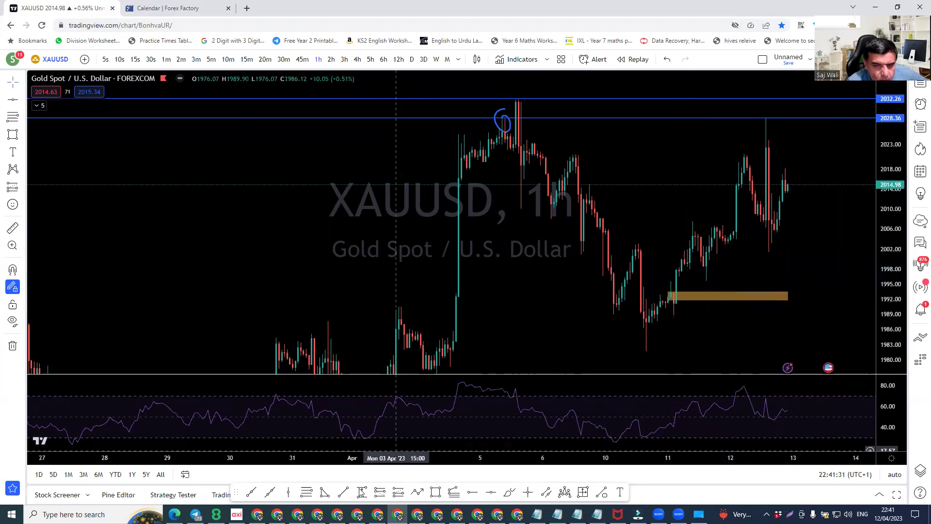
Draw a rectangle zone between about 2002.89 and 2001.25, extending from 3 April to 13 April
{"action": "left_click", "coordinate": [435, 491]}
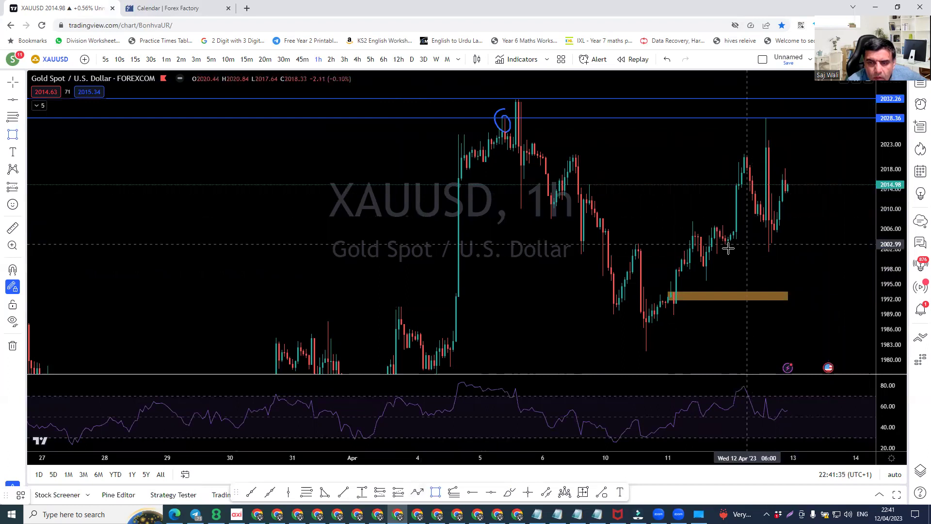
{"action": "left_click", "coordinate": [415, 245]}
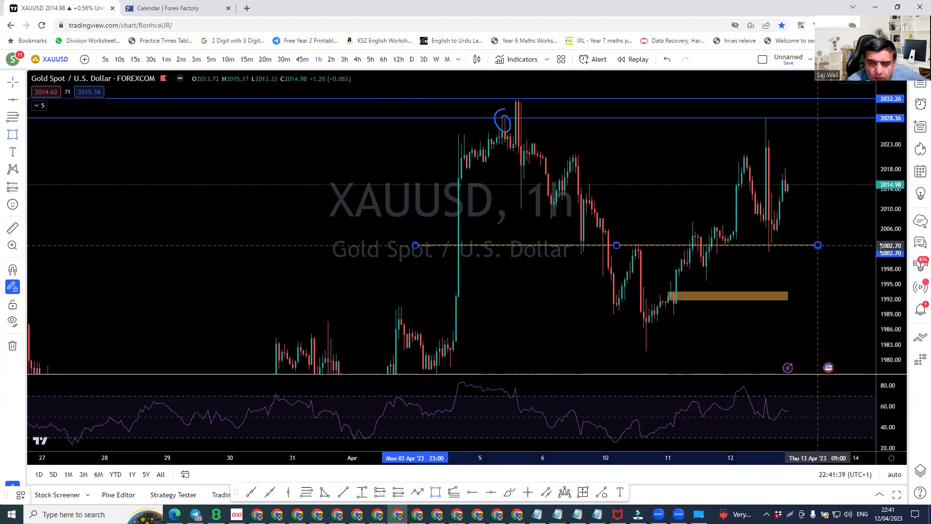
{"action": "left_click_drag", "start_coordinate": [882, 247], "coordinate": [880, 248]}
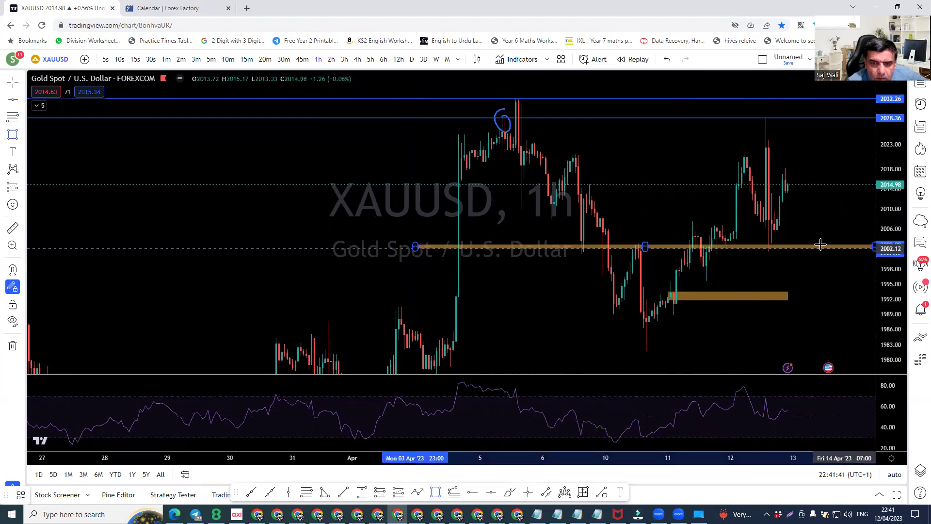
{"action": "left_click_drag", "start_coordinate": [836, 251], "coordinate": [853, 252]}
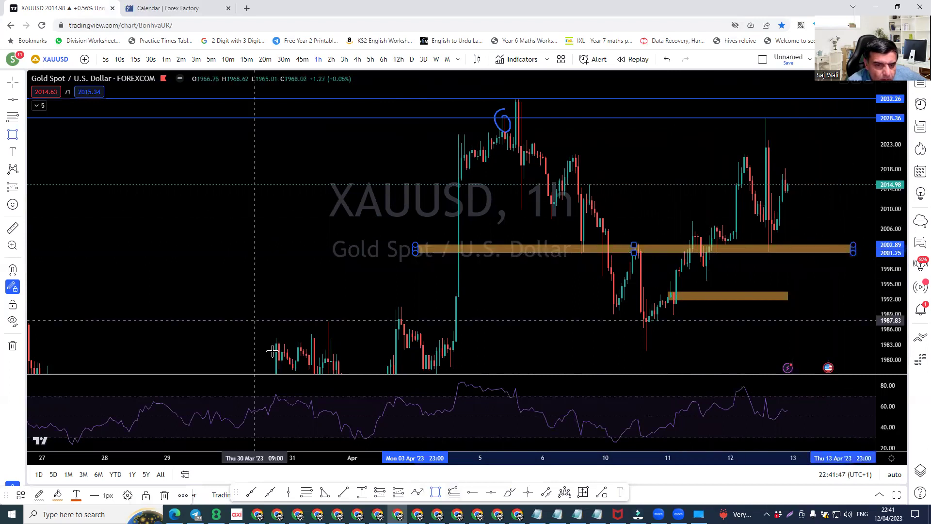
Draw a rectangle zone just below about 1982 from 30 March to 13 April, cancelling the surplus vertical rectangle
{"action": "left_click_drag", "start_coordinate": [262, 348], "coordinate": [799, 356]}
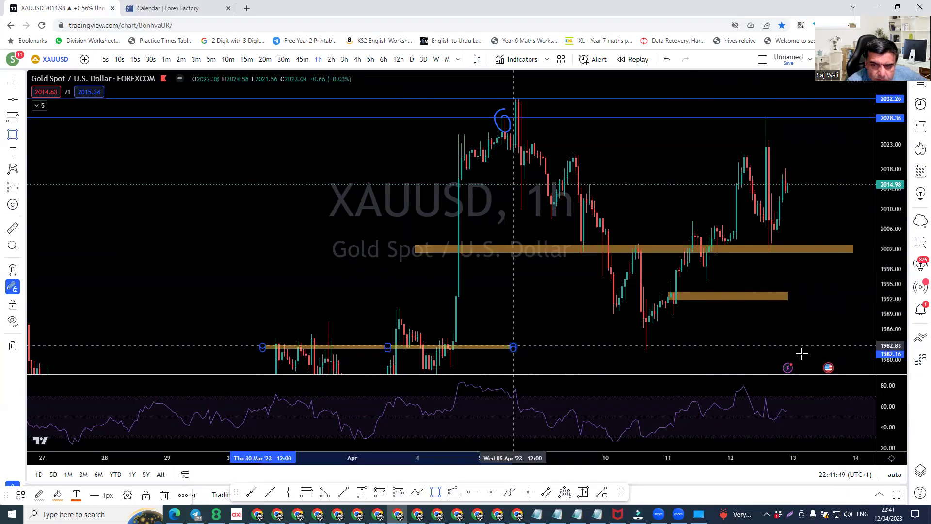
{"action": "left_click", "coordinate": [836, 347]}
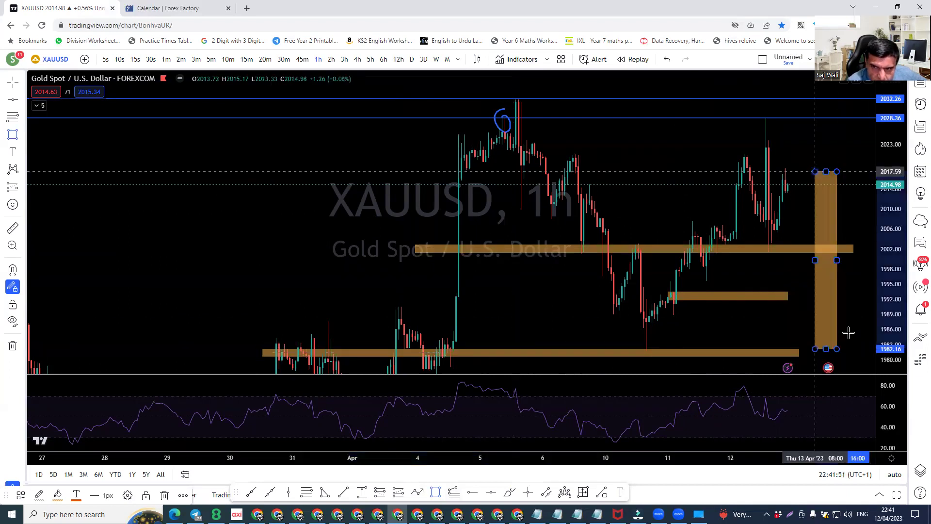
{"action": "key", "text": "Escape"}
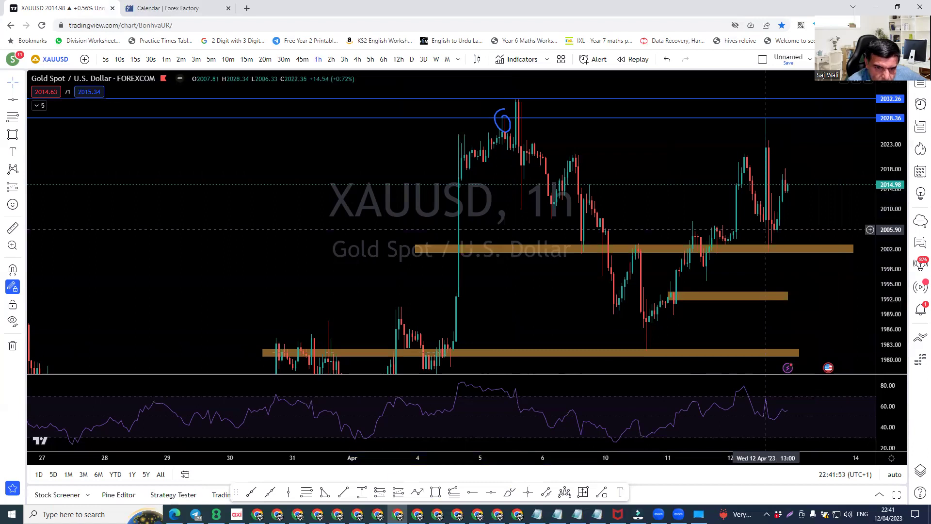
{"action": "left_click", "coordinate": [435, 492]}
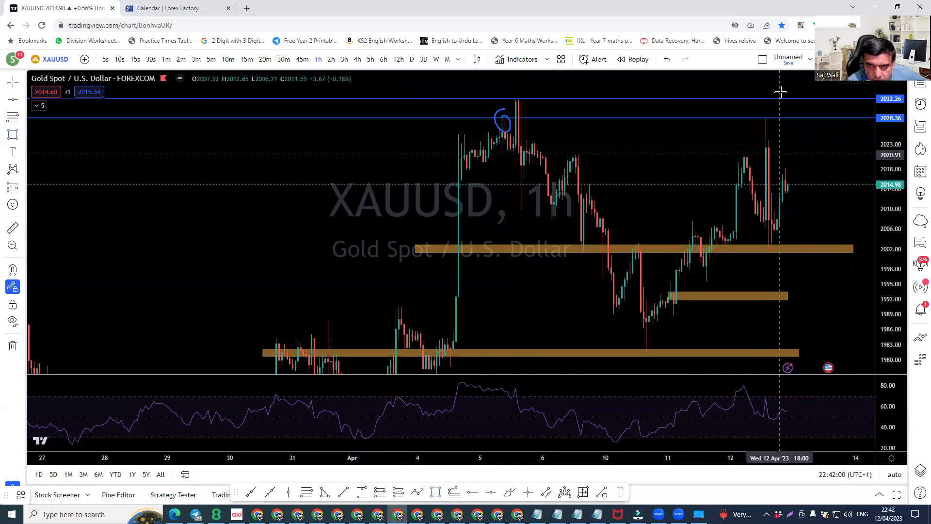
{"action": "left_click", "coordinate": [776, 100]}
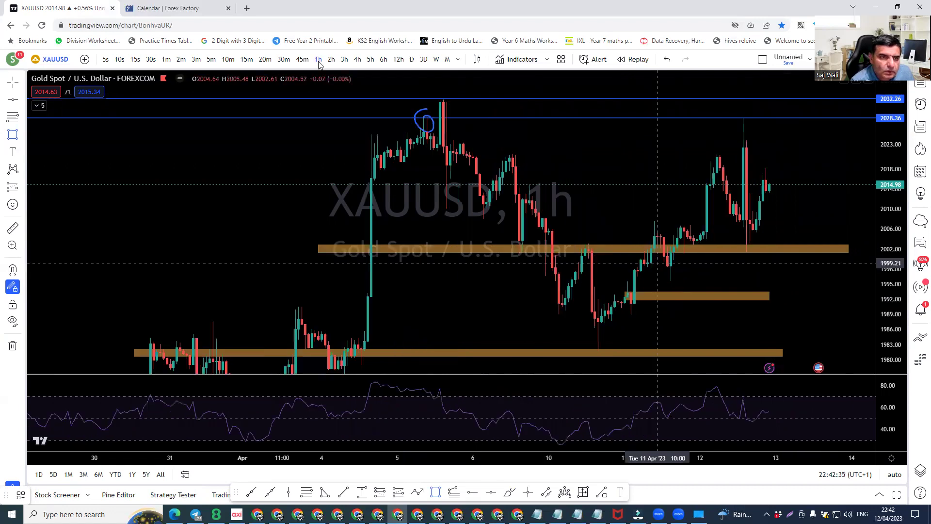
Set the XAUUSD chart's timeframe to 15 minutes and frame the latest candles
{"action": "left_click", "coordinate": [250, 59]}
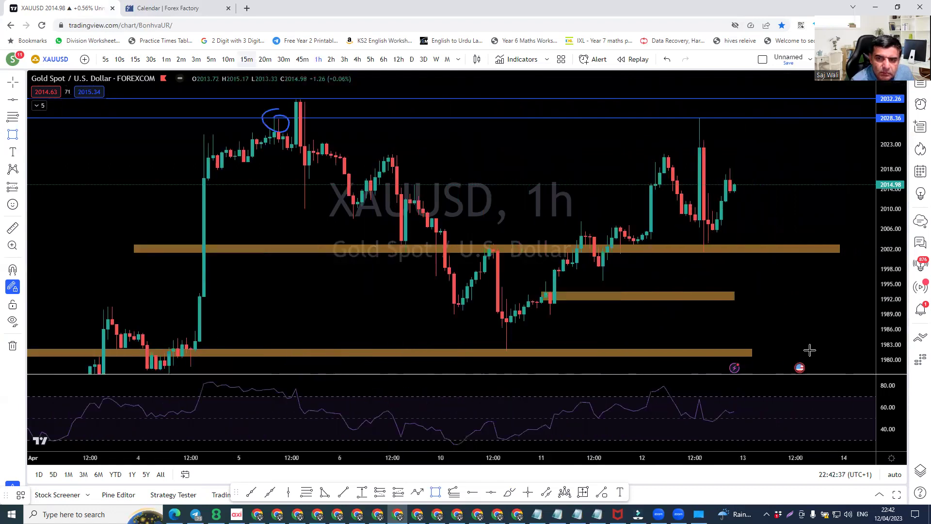
{"action": "scroll", "coordinate": [809, 335], "scroll_direction": "down", "scroll_amount": 2}
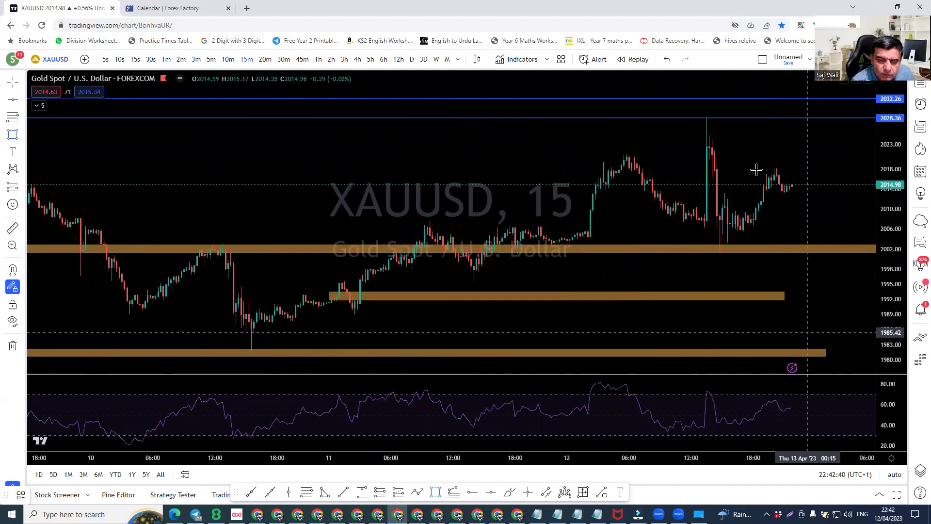
{"action": "scroll", "coordinate": [750, 168], "scroll_direction": "up", "scroll_amount": 1}
Sketch brush levels at about 2017.78 and 2025 joined by a rising path, plus a flat ellipse around 2013
{"action": "left_click", "coordinate": [509, 492]}
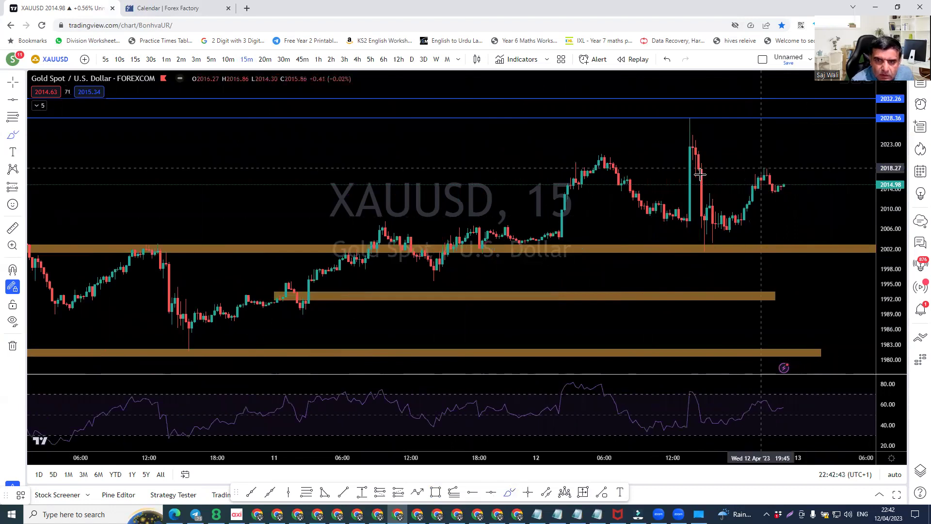
{"action": "left_click_drag", "start_coordinate": [778, 169], "coordinate": [689, 171]}
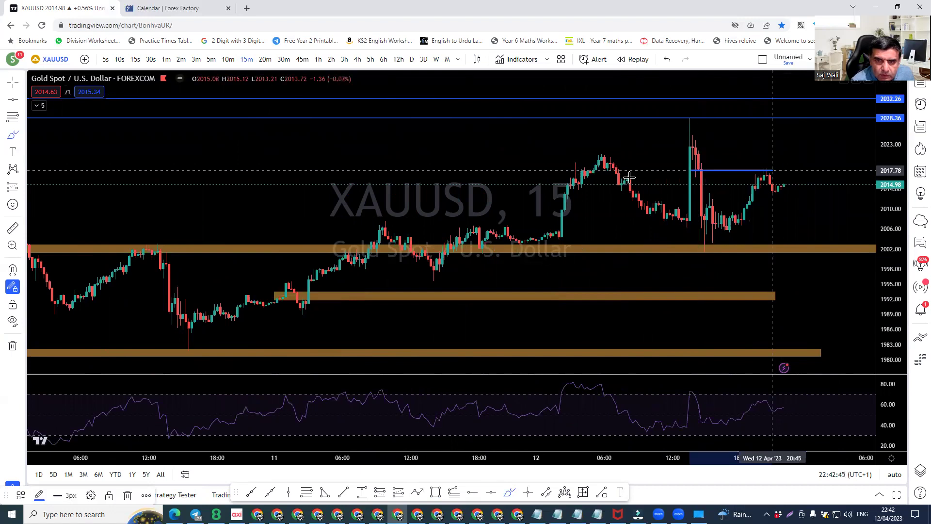
{"action": "mouse_move", "coordinate": [606, 173]}
{"action": "left_mouse_down"}
{"action": "mouse_move", "coordinate": [789, 170]}
{"action": "mouse_move", "coordinate": [779, 193]}
{"action": "mouse_move", "coordinate": [789, 169]}
{"action": "left_mouse_up"}
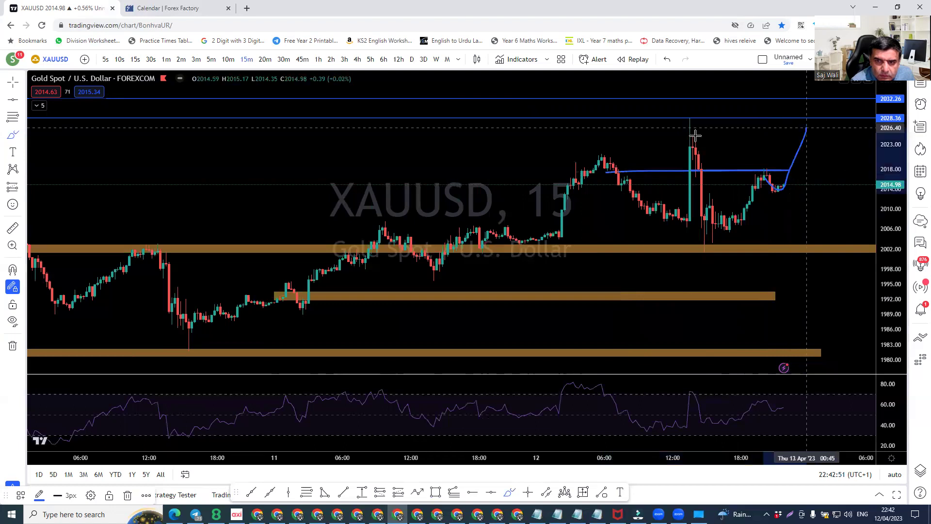
{"action": "left_click_drag", "start_coordinate": [697, 136], "coordinate": [786, 132]}
{"action": "mouse_move", "coordinate": [704, 195]}
{"action": "left_mouse_down"}
{"action": "mouse_move", "coordinate": [784, 194]}
{"action": "mouse_move", "coordinate": [733, 193]}
{"action": "left_mouse_up"}
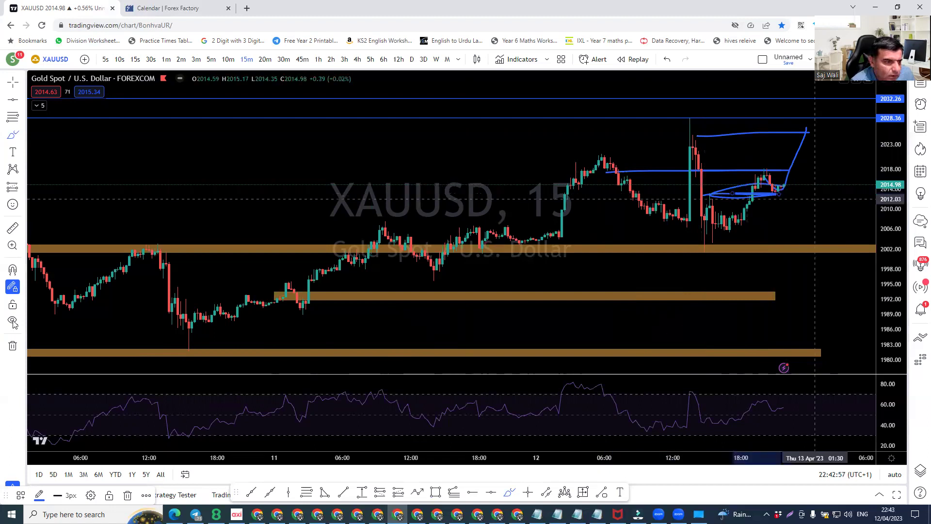
Remove all drawings from the chart while keeping the indicators
{"action": "left_click", "coordinate": [13, 346]}
{"action": "left_click", "coordinate": [55, 346]}
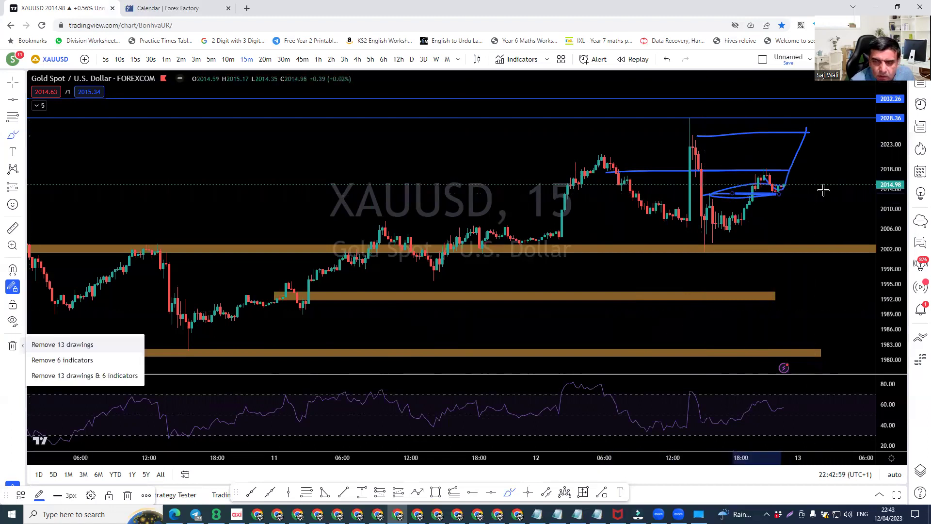
Sketch a sideways zigzag beside the latest price and, on the 1-hour timeframe, bound it with brush lines at about 2013 and 2019
{"action": "left_click_drag", "start_coordinate": [779, 188], "coordinate": [830, 174]}
{"action": "left_click", "coordinate": [318, 59]}
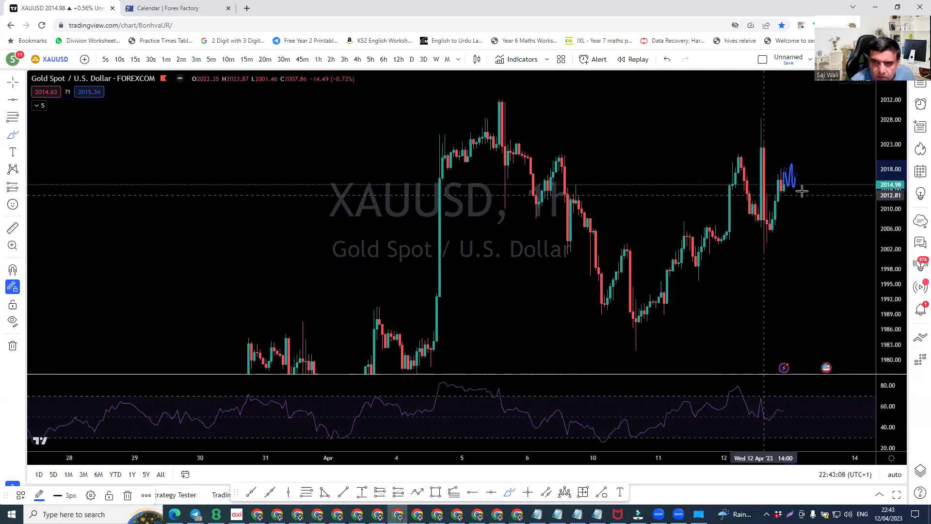
{"action": "mouse_move", "coordinate": [847, 186]}
{"action": "left_mouse_down"}
{"action": "mouse_move", "coordinate": [740, 194]}
{"action": "mouse_move", "coordinate": [819, 190]}
{"action": "mouse_move", "coordinate": [768, 164]}
{"action": "left_mouse_up"}
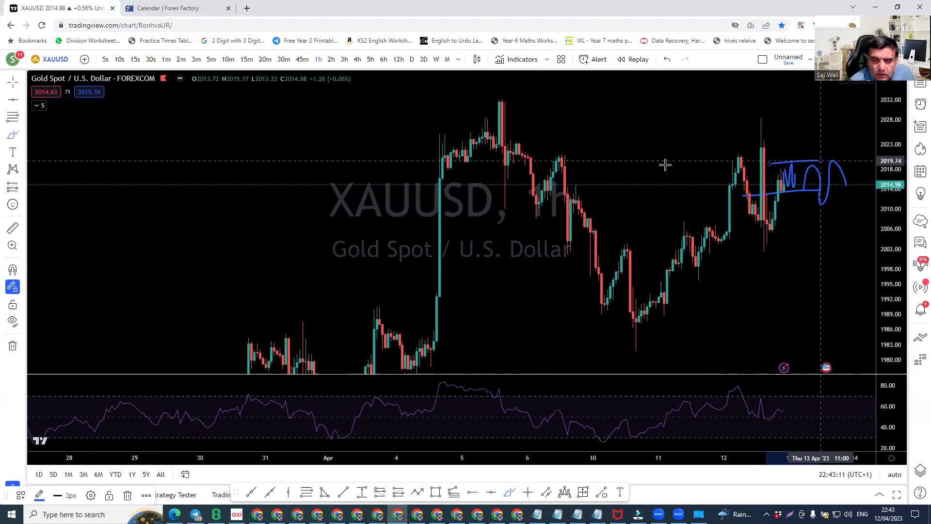
{"action": "scroll", "coordinate": [599, 186], "scroll_direction": "up", "scroll_amount": 1}
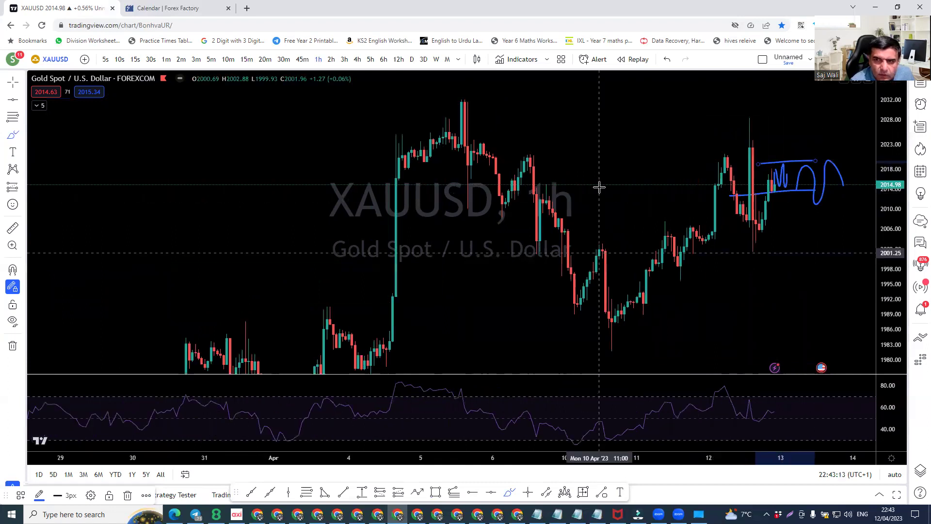